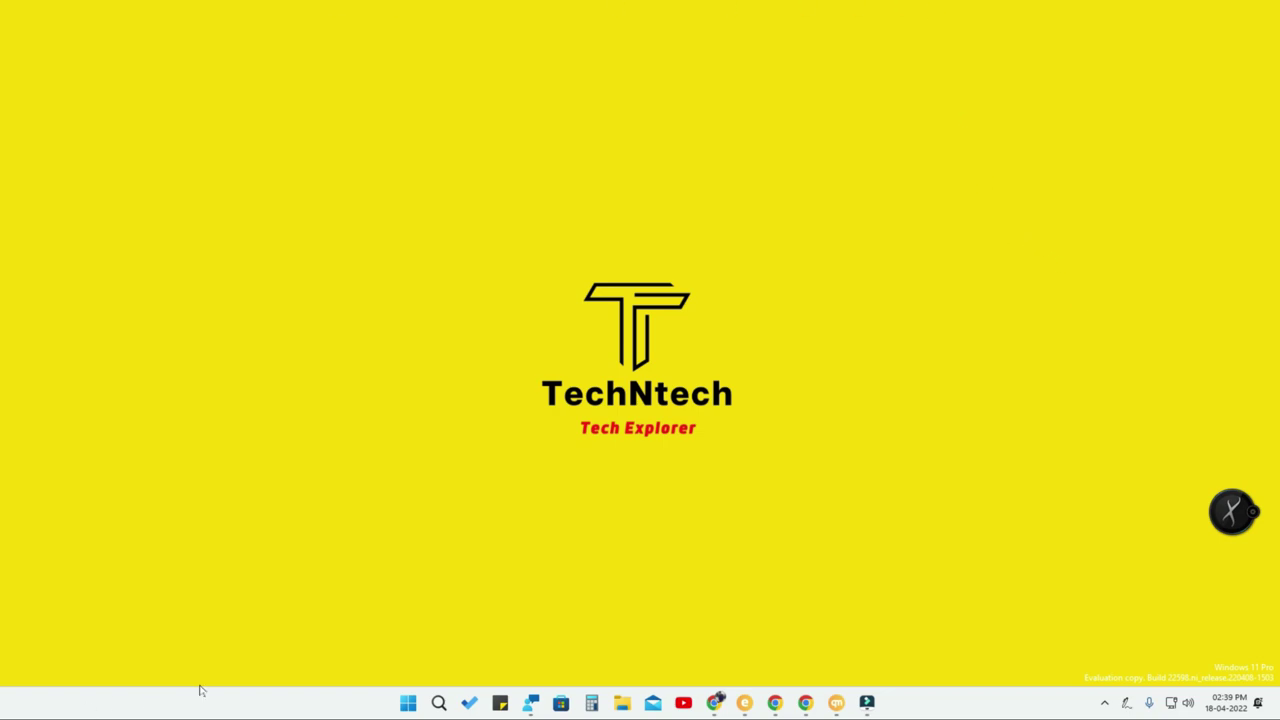
- Open the Start menu to show the pinned folders Tools, Customization, Work Apps and others
left_click(408, 703)
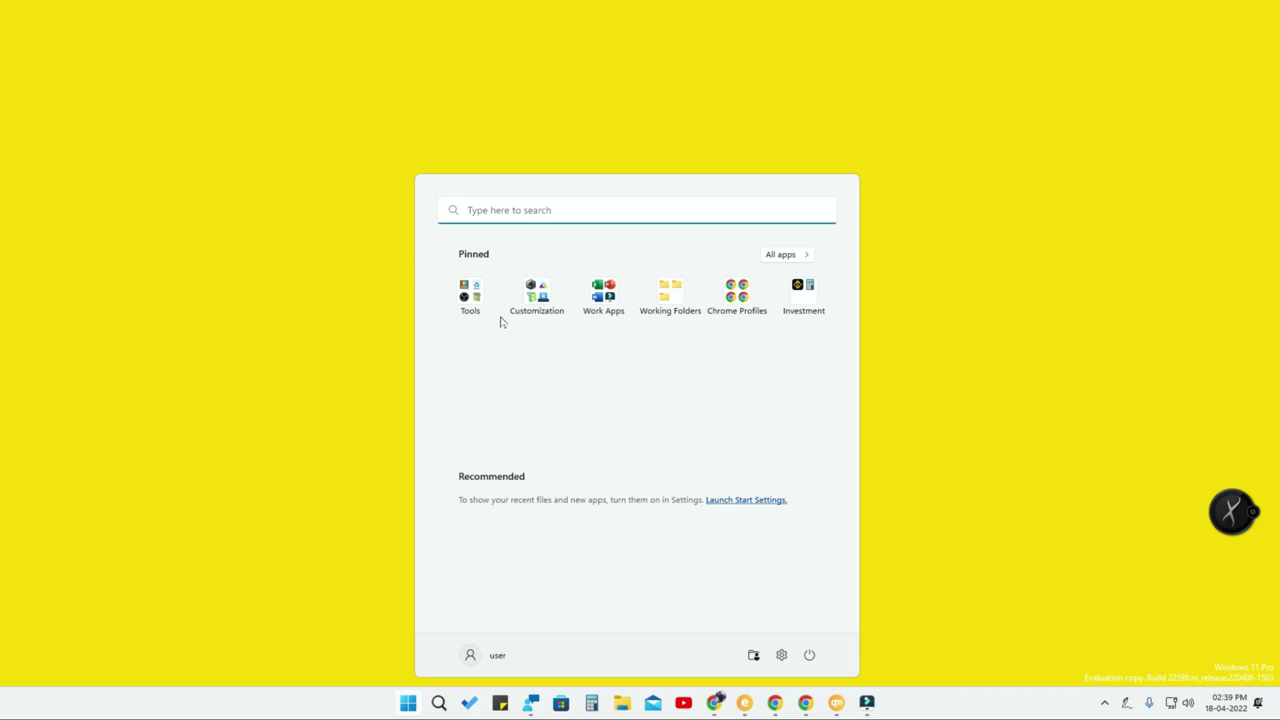
left_click(408, 703)
left_click(408, 703)
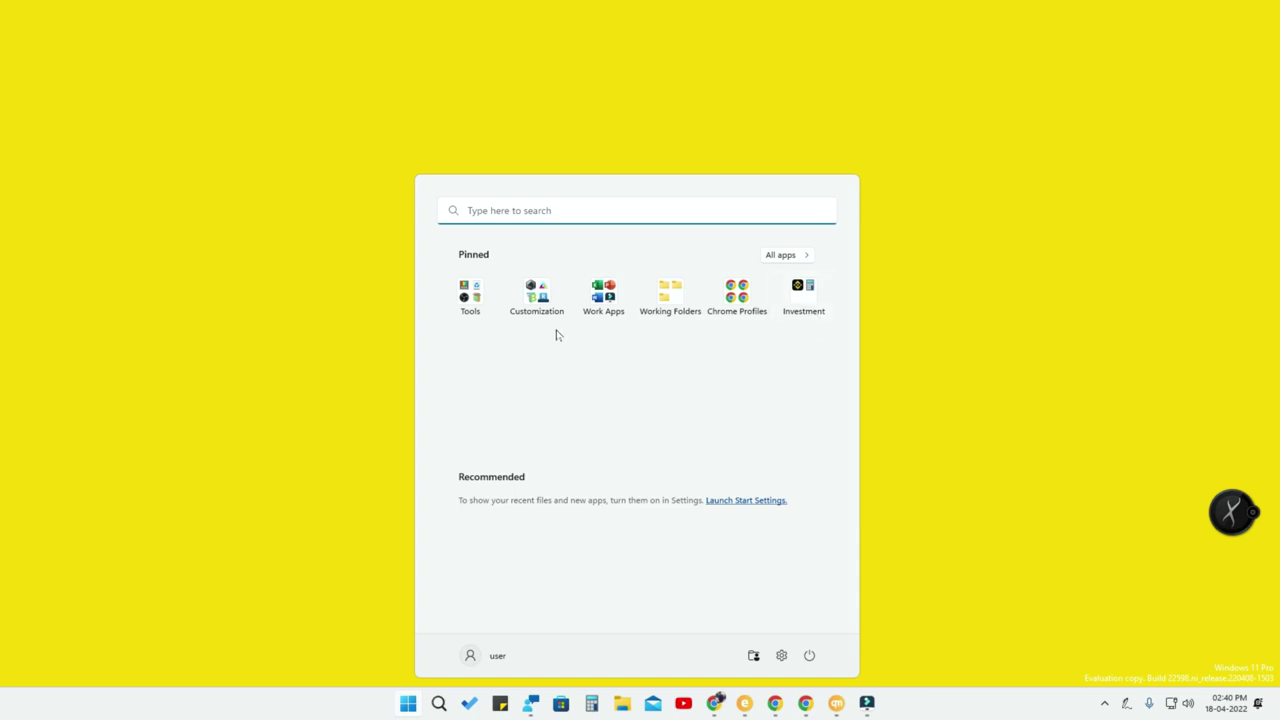
left_click(468, 296)
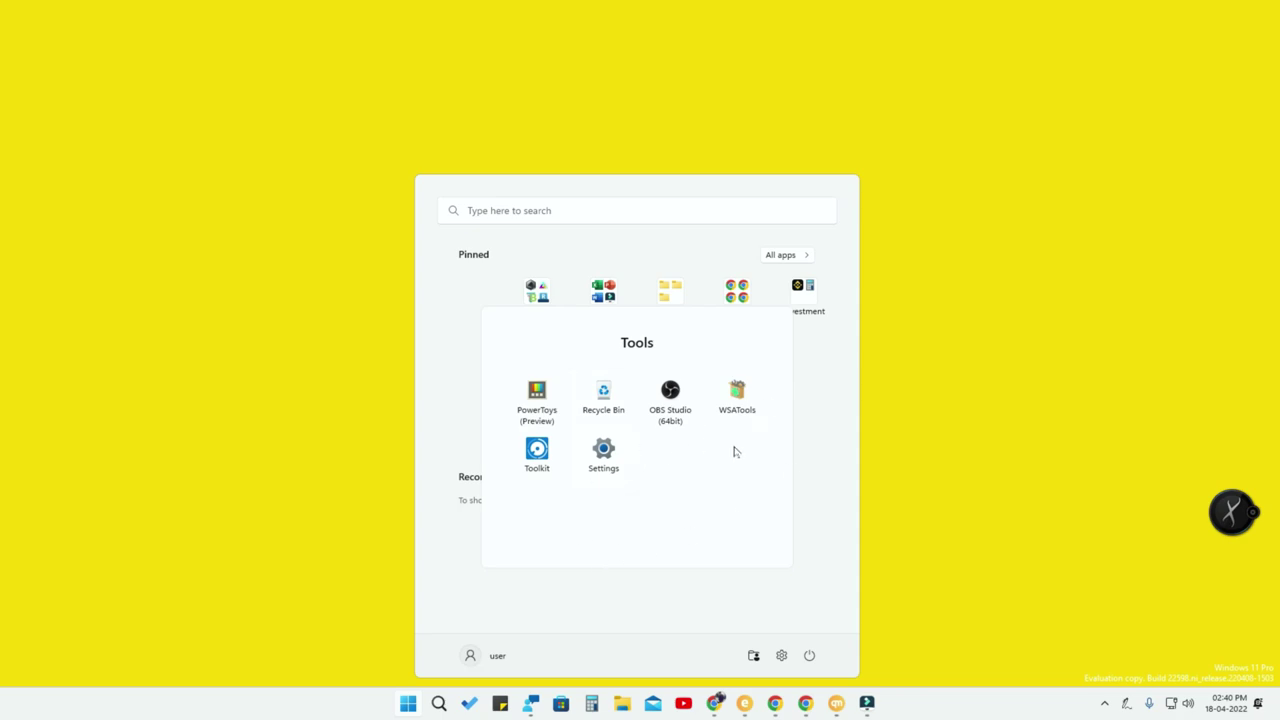
left_click(821, 428)
left_click(541, 302)
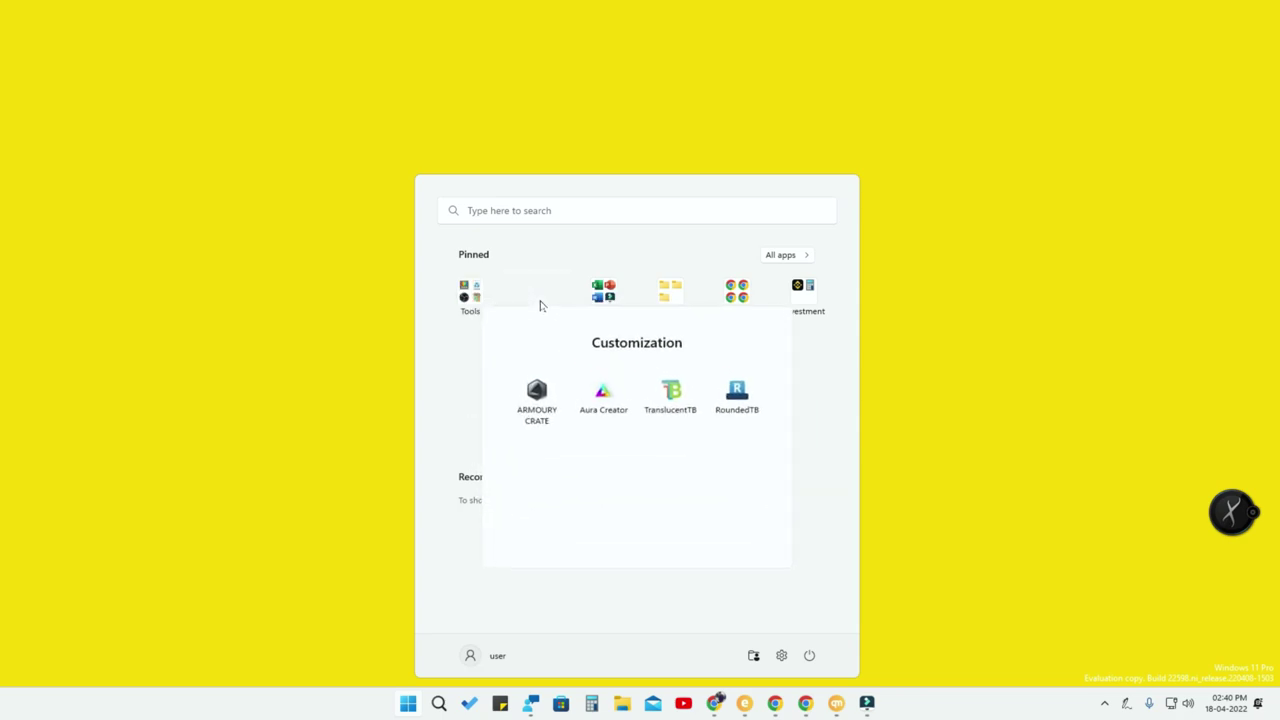
left_click(817, 423)
left_click(617, 313)
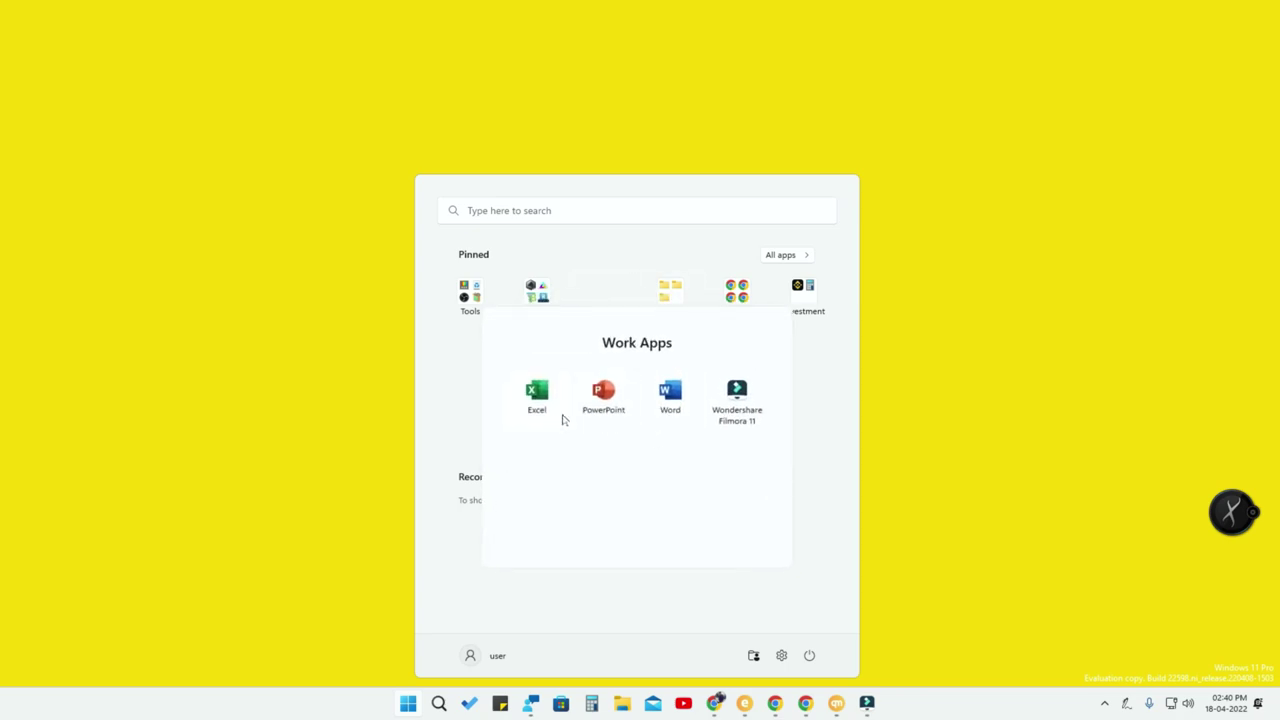
left_click(815, 422)
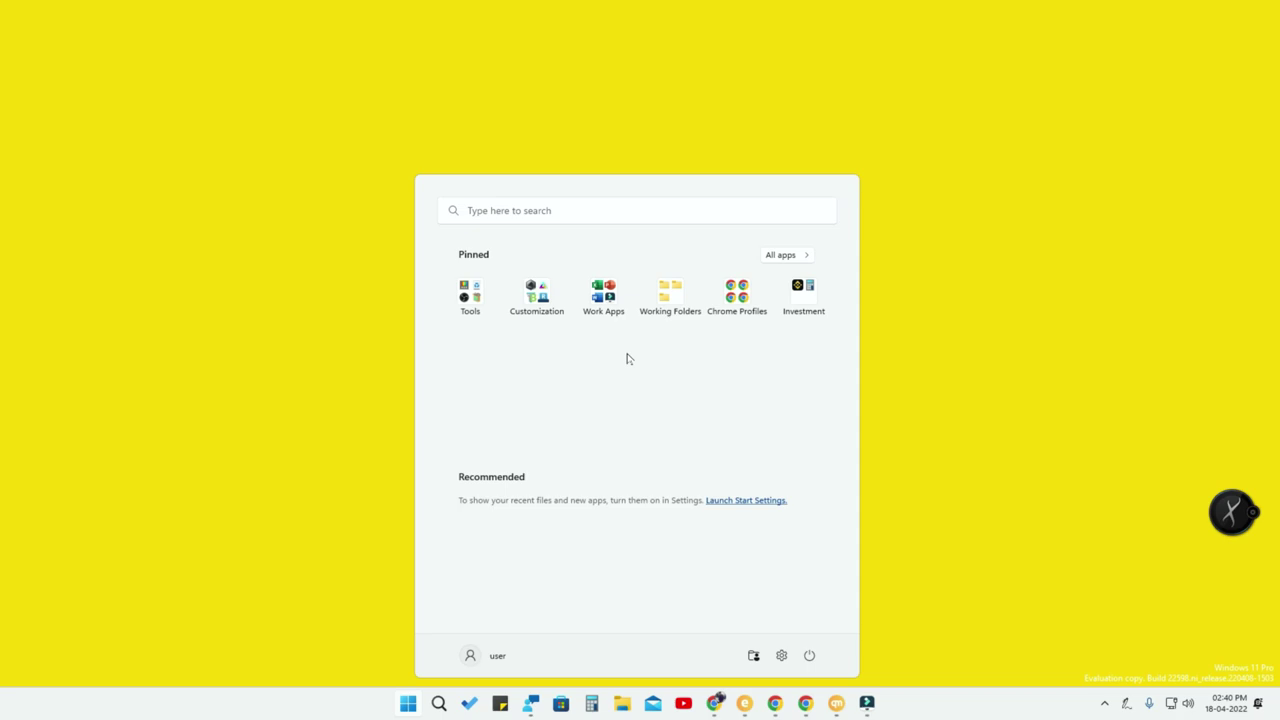
- Rename the Customization folder to 'Customize'
left_click(537, 295)
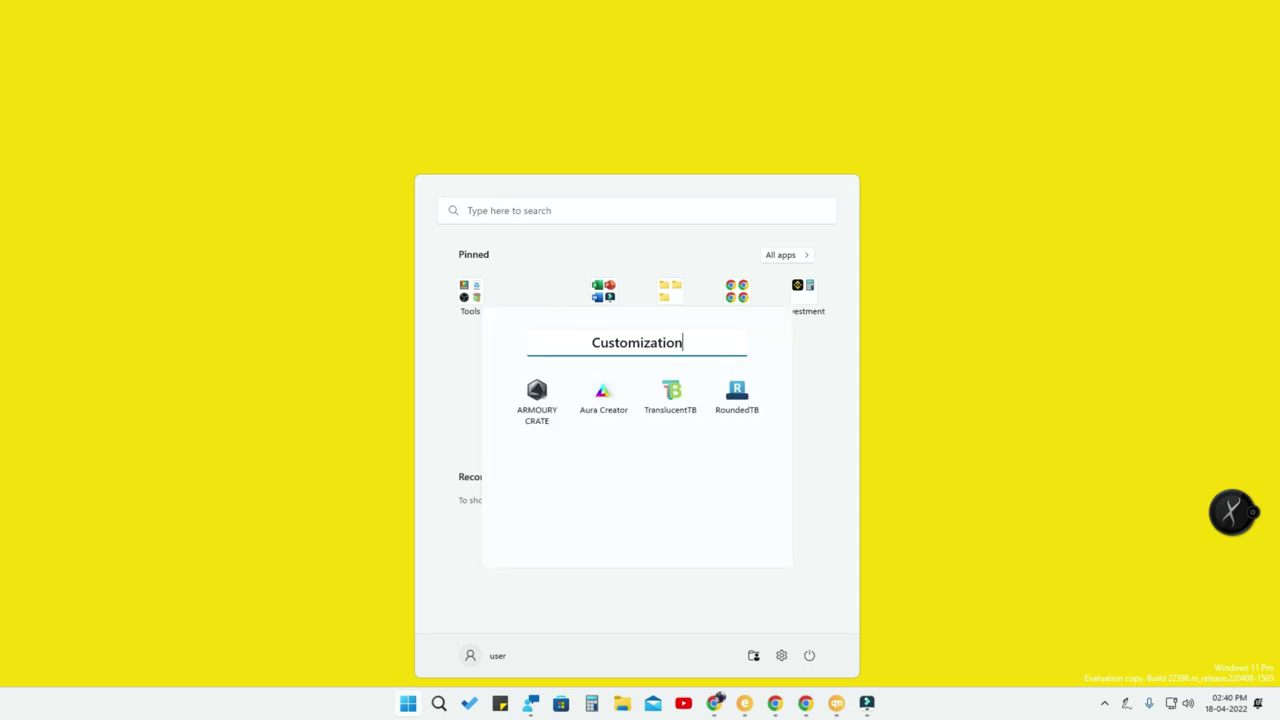
key("BackSpace")
key("BackSpace")
key("BackSpace")
key("BackSpace")
key("BackSpace")
type("e")
left_click(817, 376)
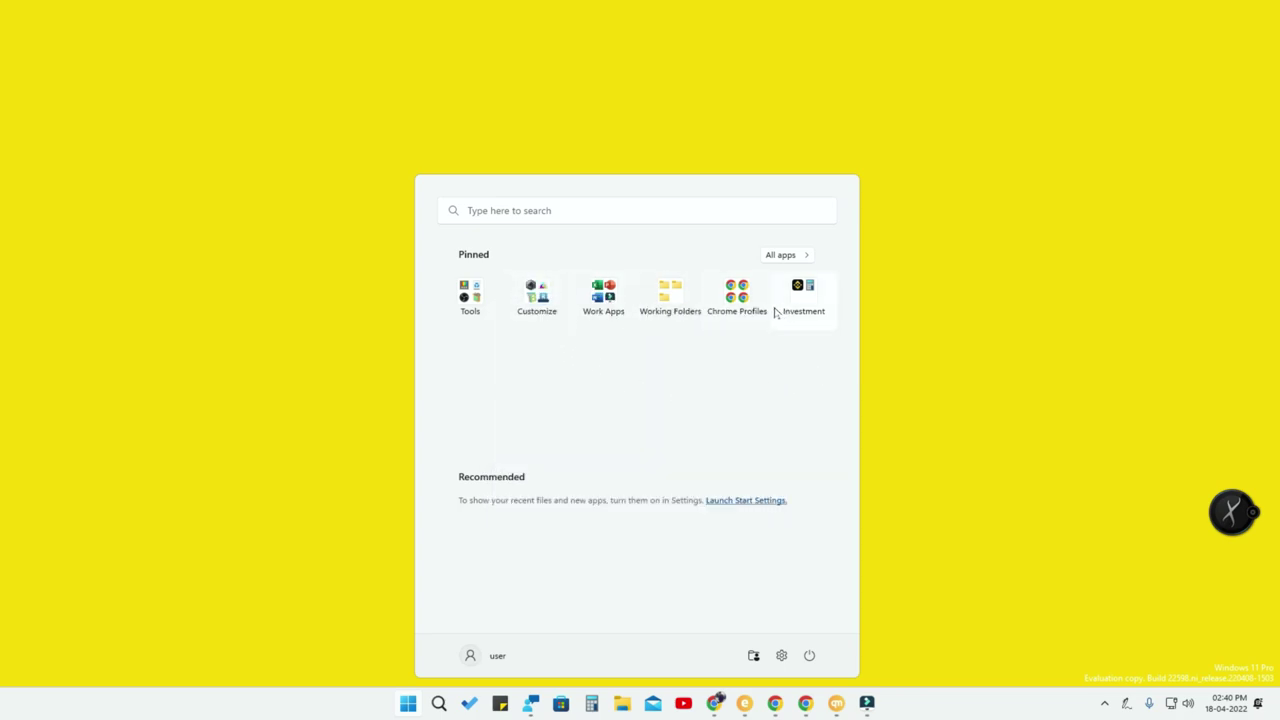
- Rename the Tools folder to 'Tool'
left_click(466, 305)
left_click(654, 342)
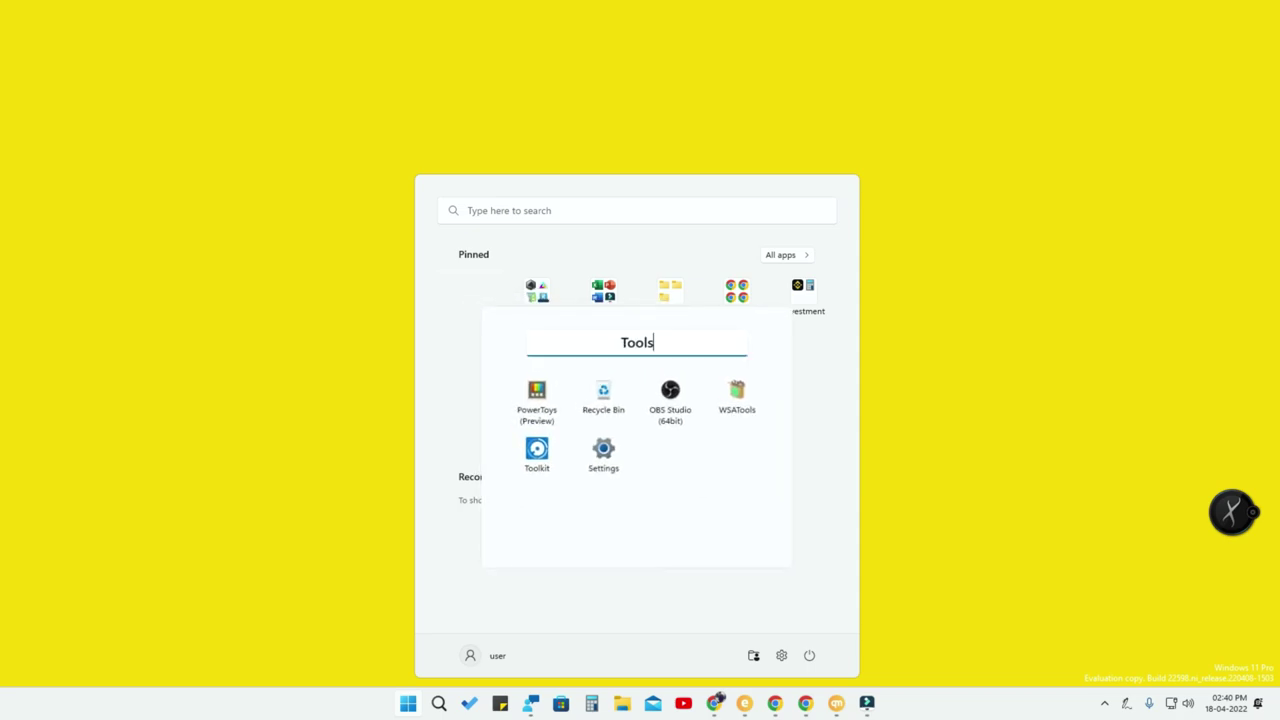
key("BackSpace")
left_click(831, 396)
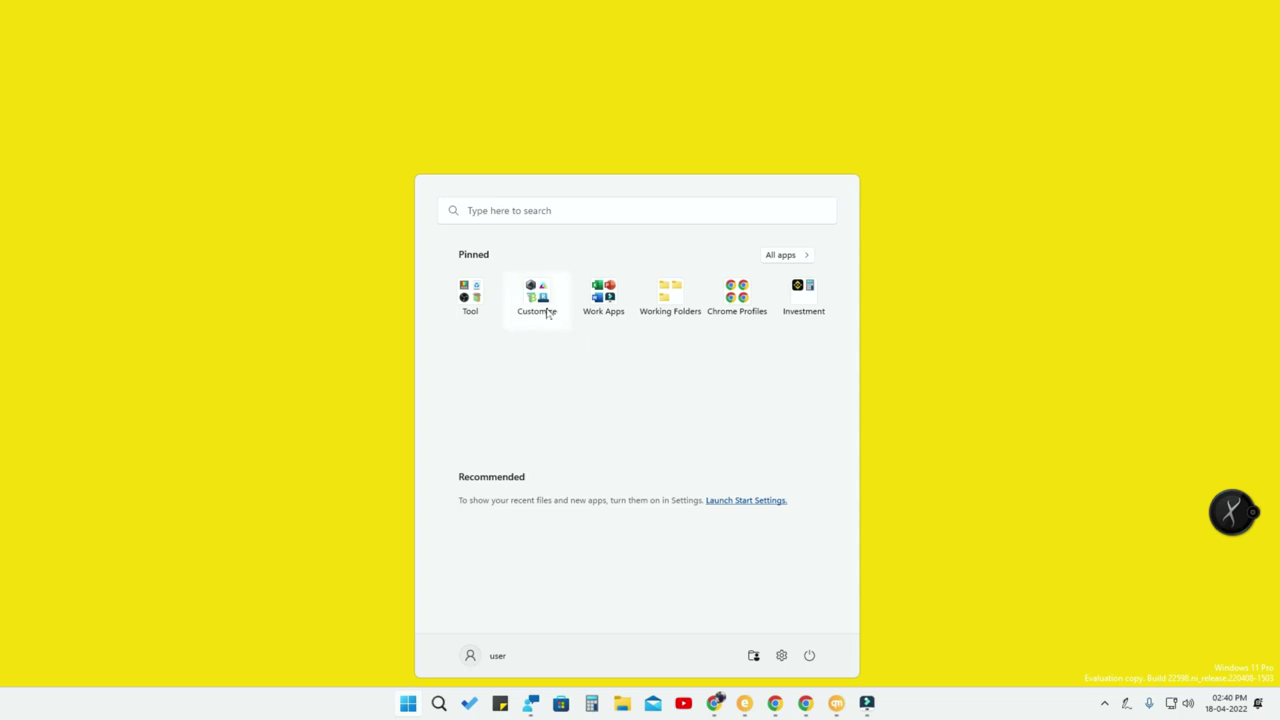
- Drag ARMOURY CRATE and TranslucentTB out of the Customize folder onto the pinned grid
left_click(547, 313)
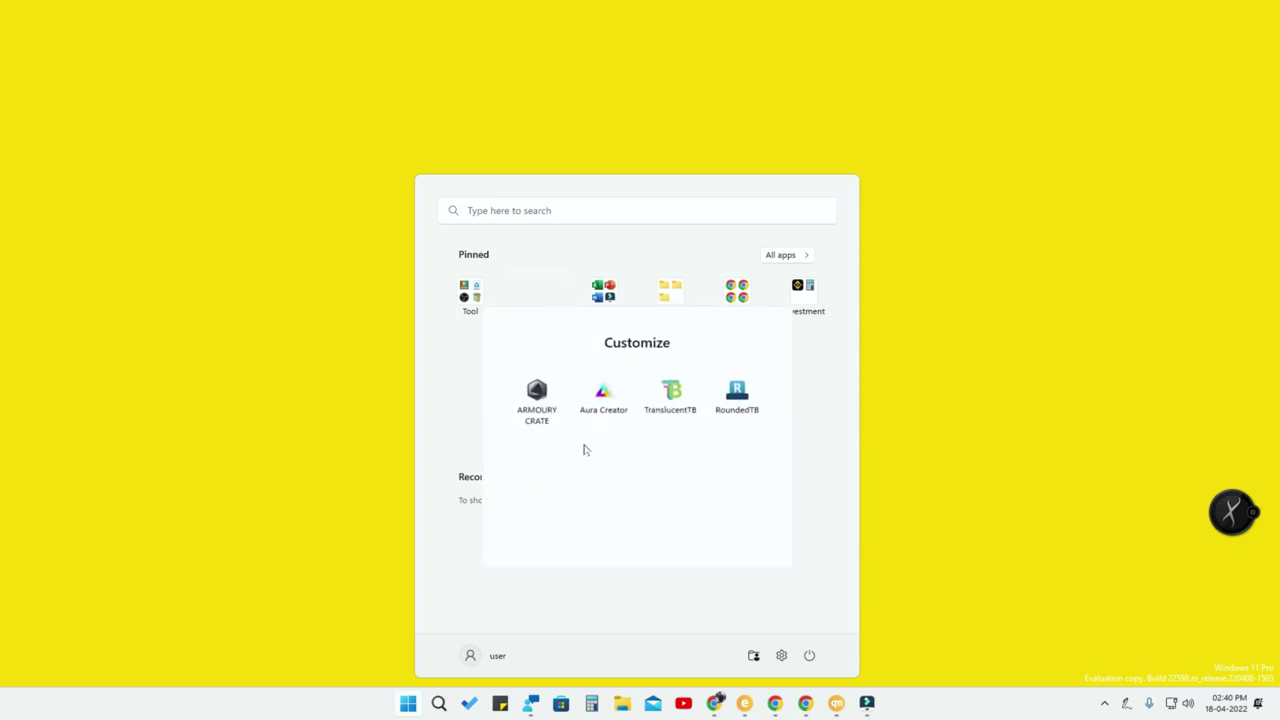
left_click_drag(536, 400, 808, 423)
left_click(540, 300)
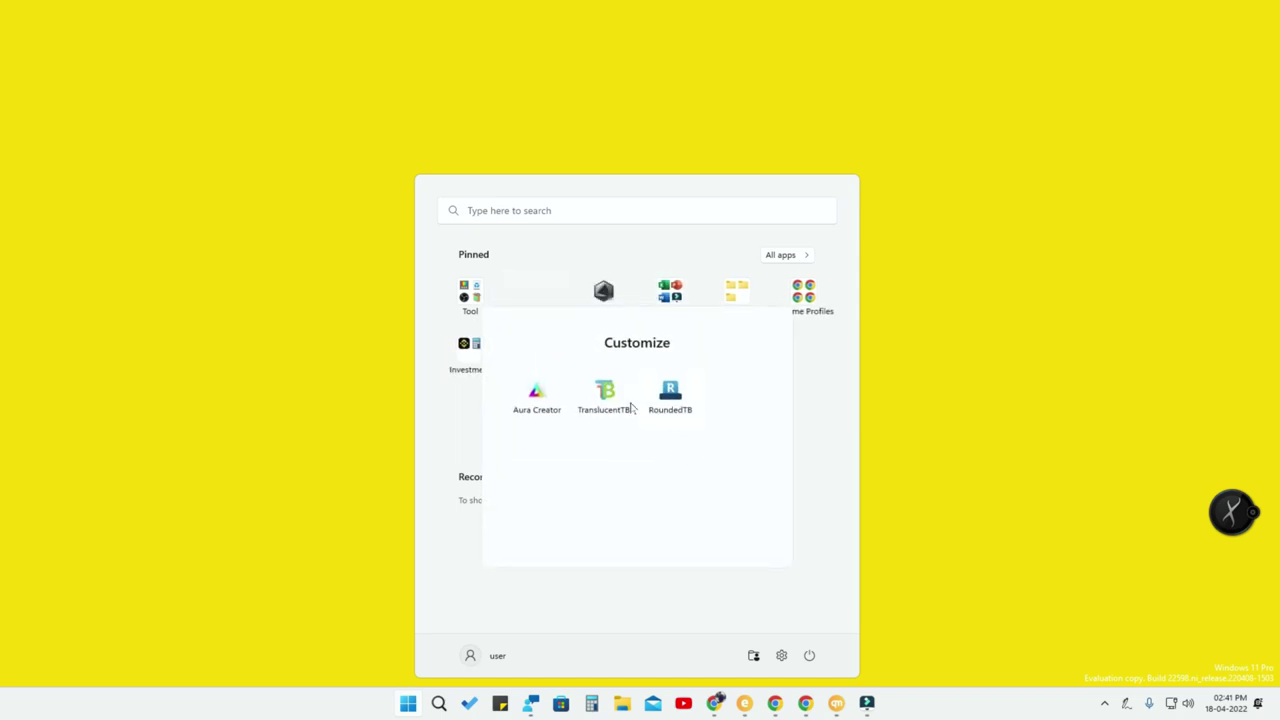
left_click_drag(605, 395, 783, 326)
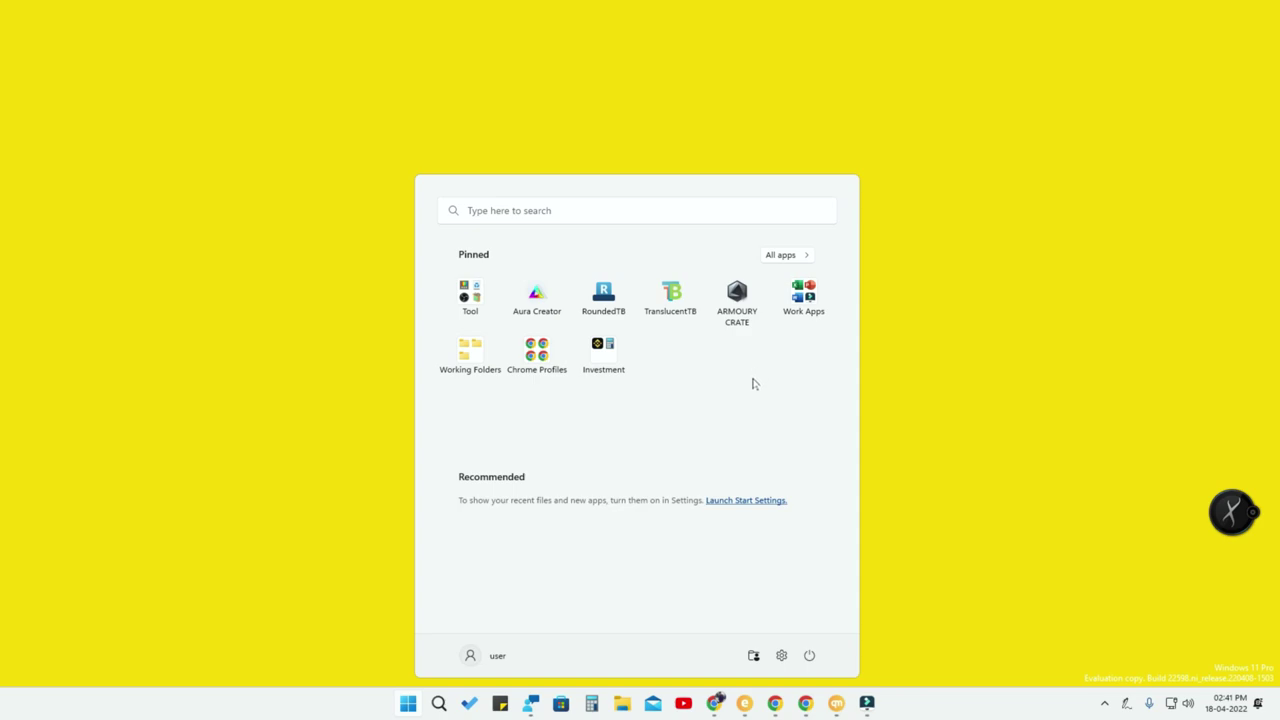
- Pin Calendar to Start from All apps and return to the pinned grid
left_click(795, 260)
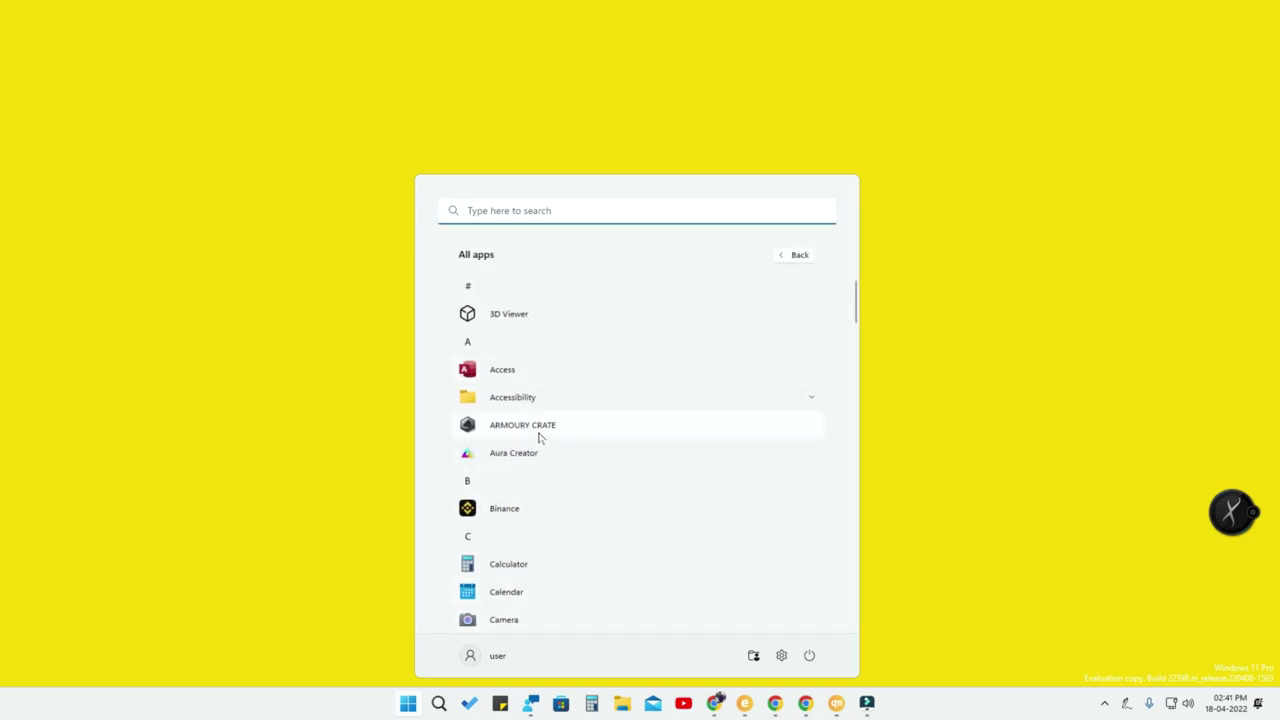
scroll(522, 570, "down", 2)
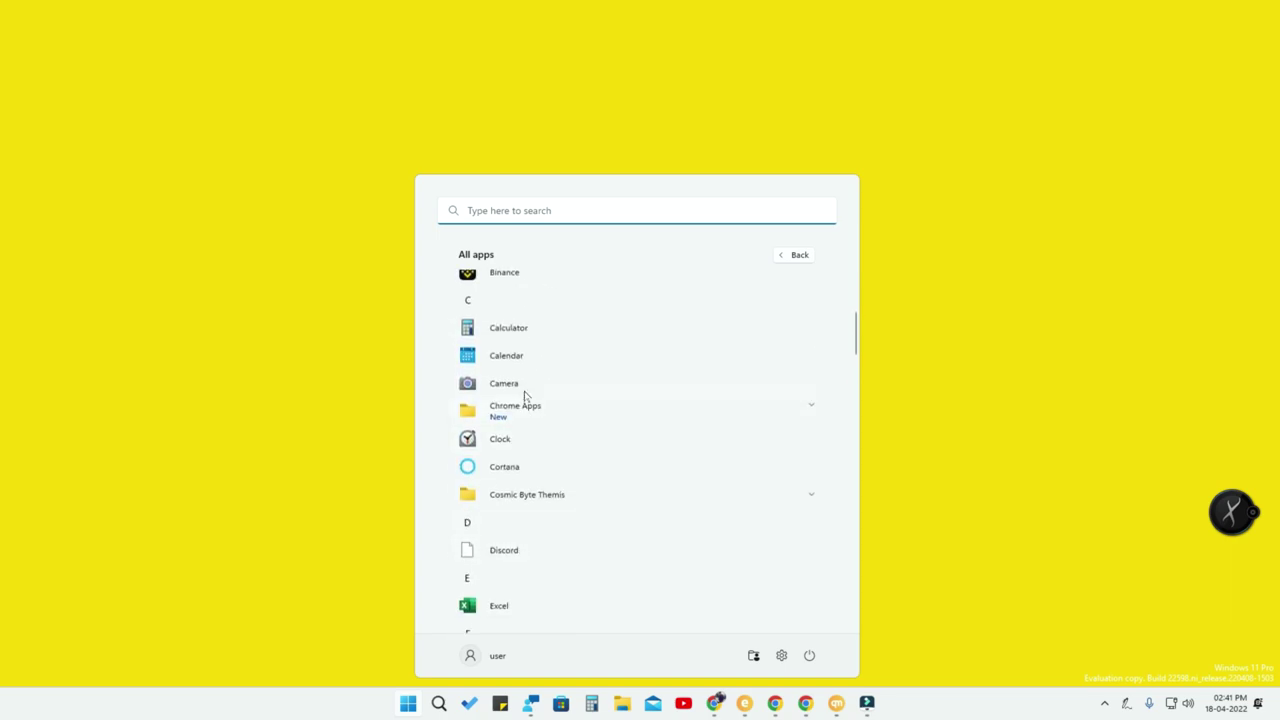
right_click(527, 357)
left_click(585, 369)
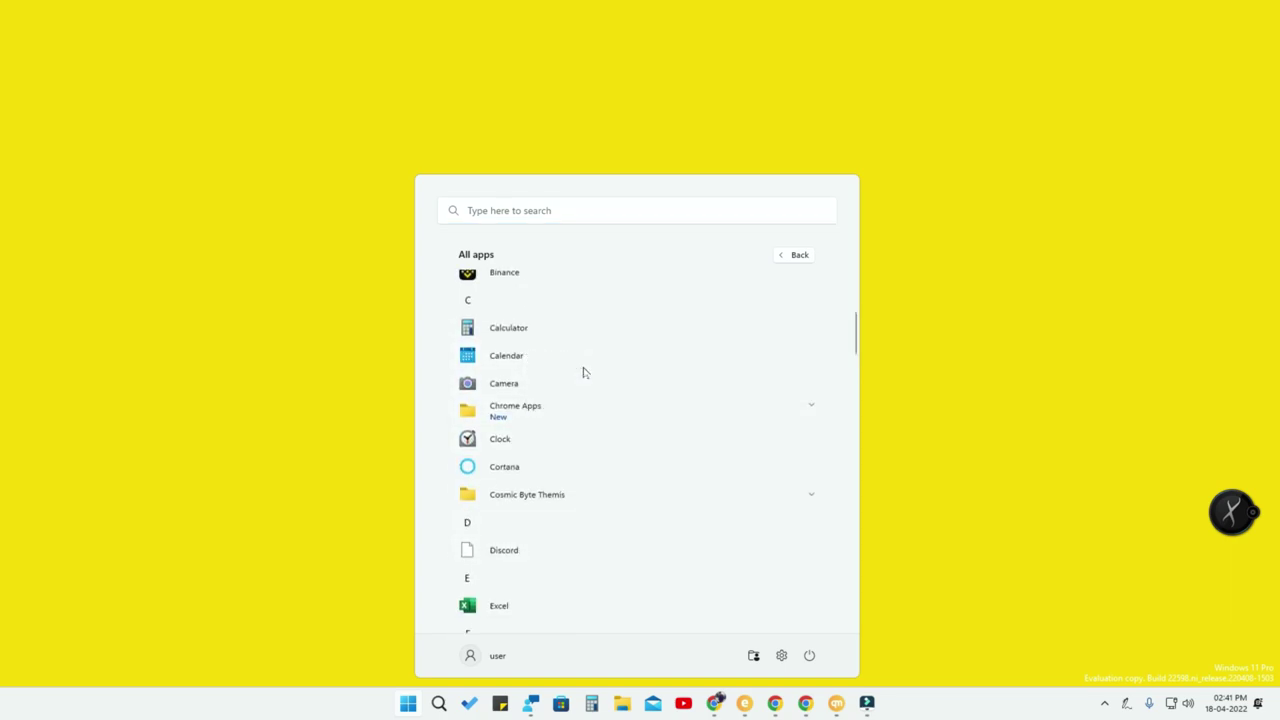
left_click(778, 257)
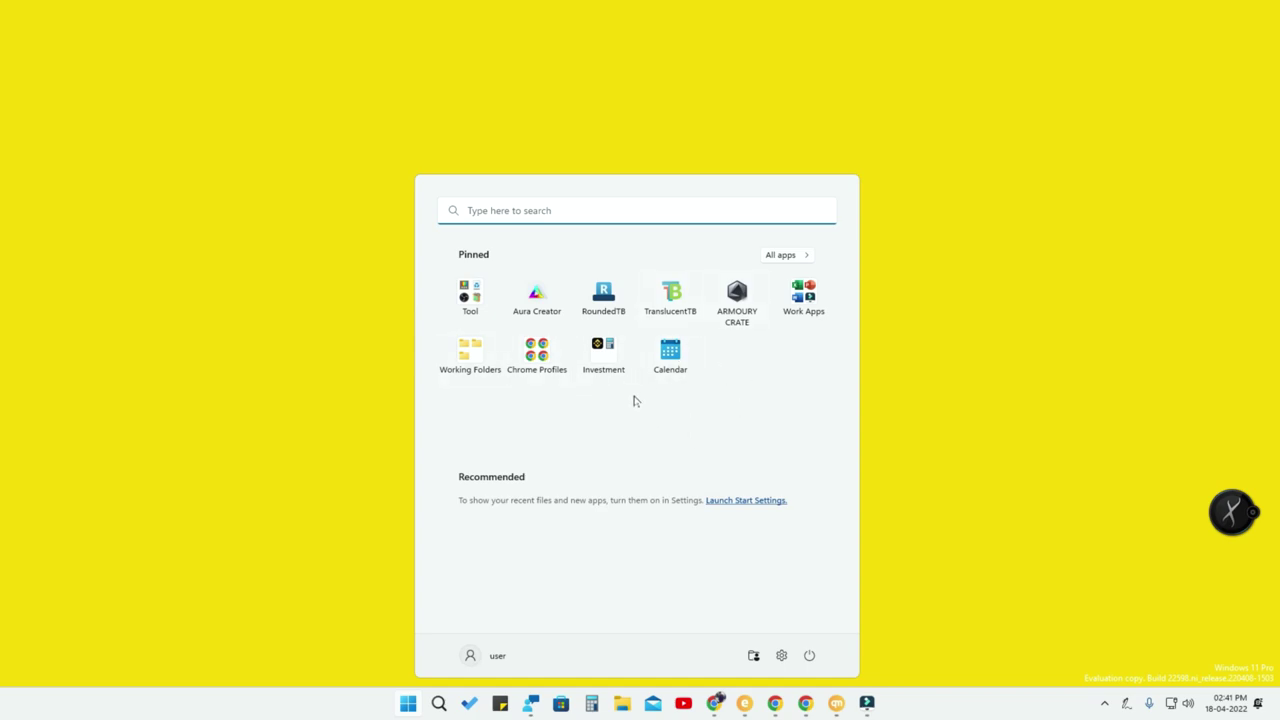
- Rearrange Calendar, then move RoundedTB and TranslucentTB to the end of the pinned apps
mouse_move(672, 362)
left_mouse_down()
mouse_move(700, 376)
mouse_move(673, 375)
mouse_move(715, 378)
mouse_move(690, 347)
mouse_move(712, 388)
mouse_move(675, 372)
left_mouse_up()
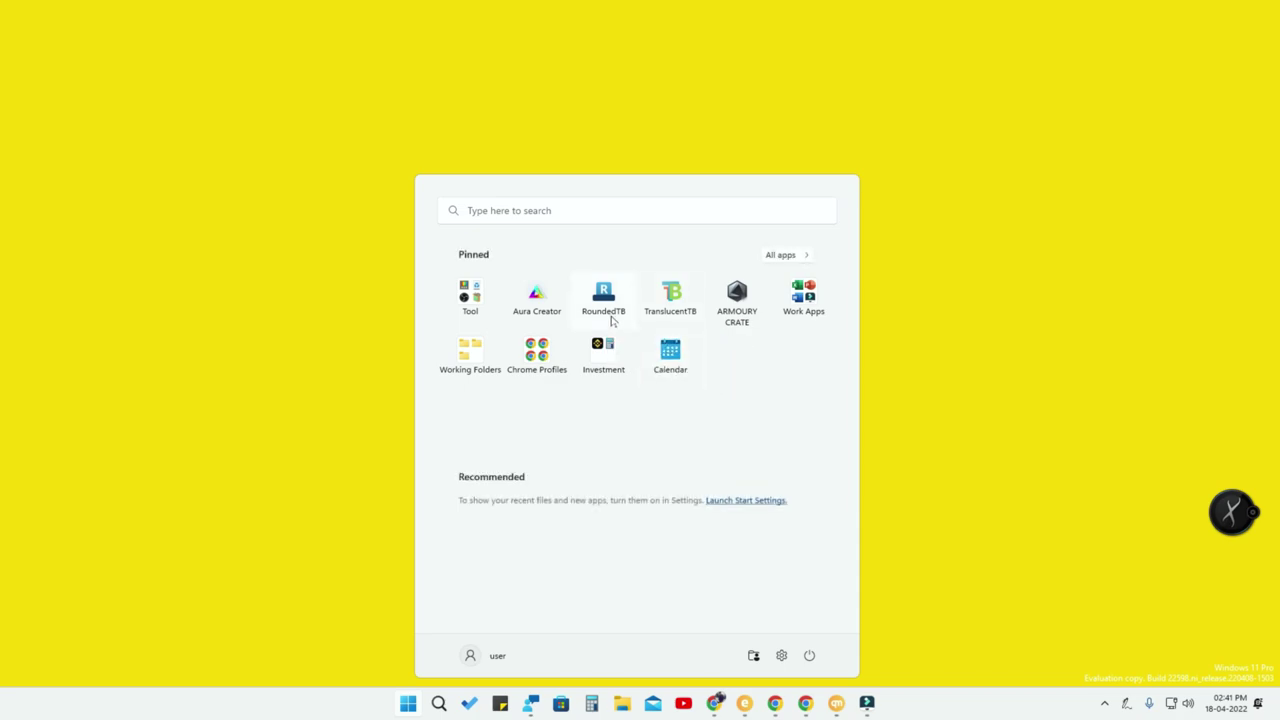
left_click_drag(598, 305, 700, 389)
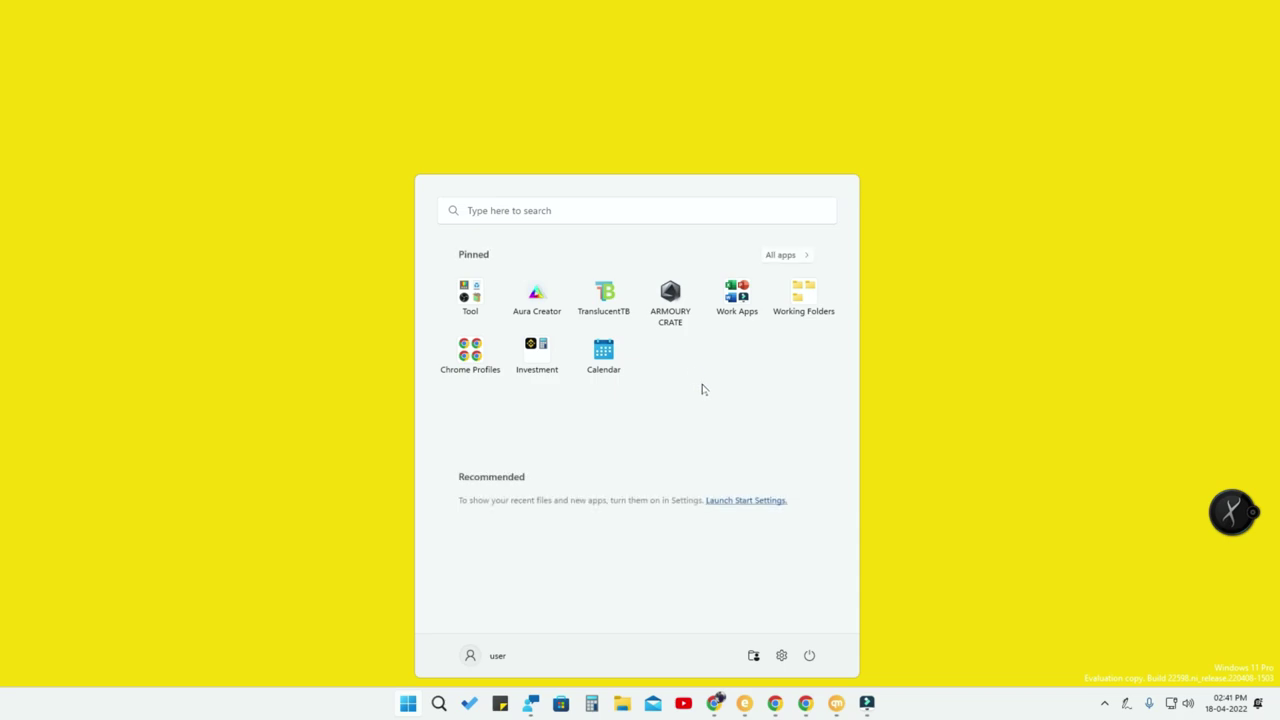
left_click_drag(622, 312, 700, 365)
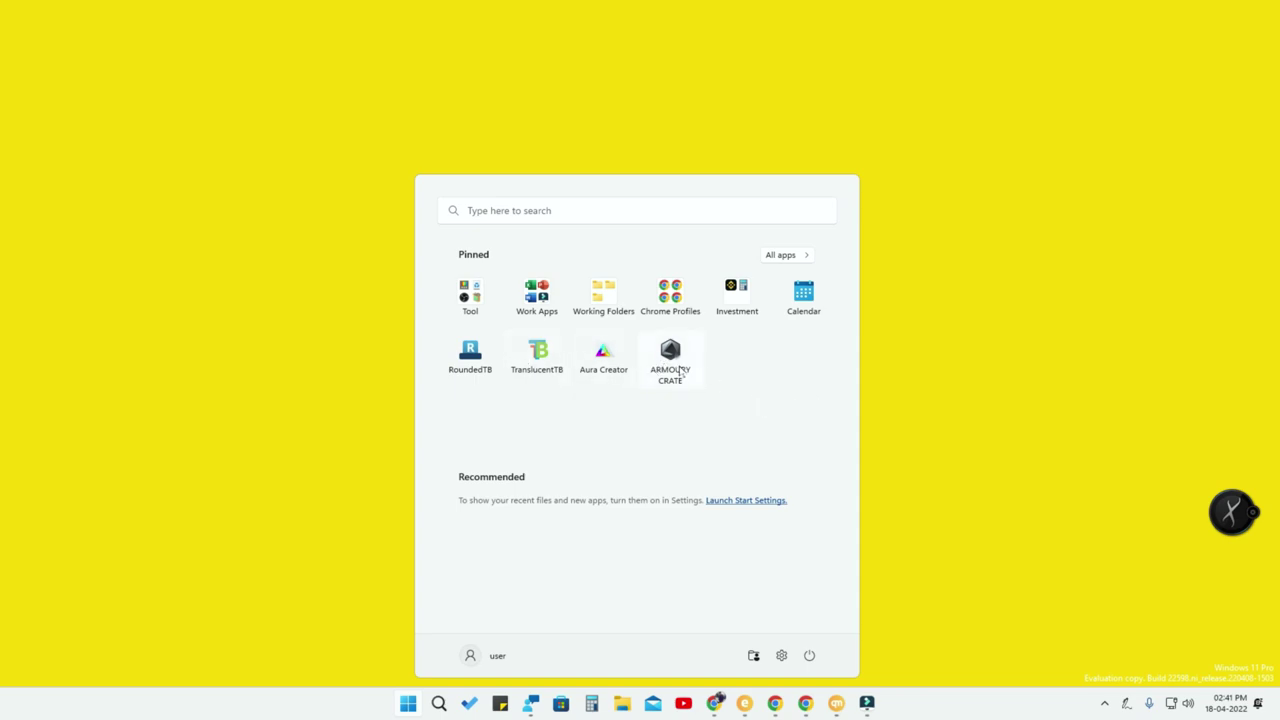
- Group ARMOURY CRATE, Aura Creator, TranslucentTB and RoundedTB into a new folder
left_click_drag(677, 374, 611, 371)
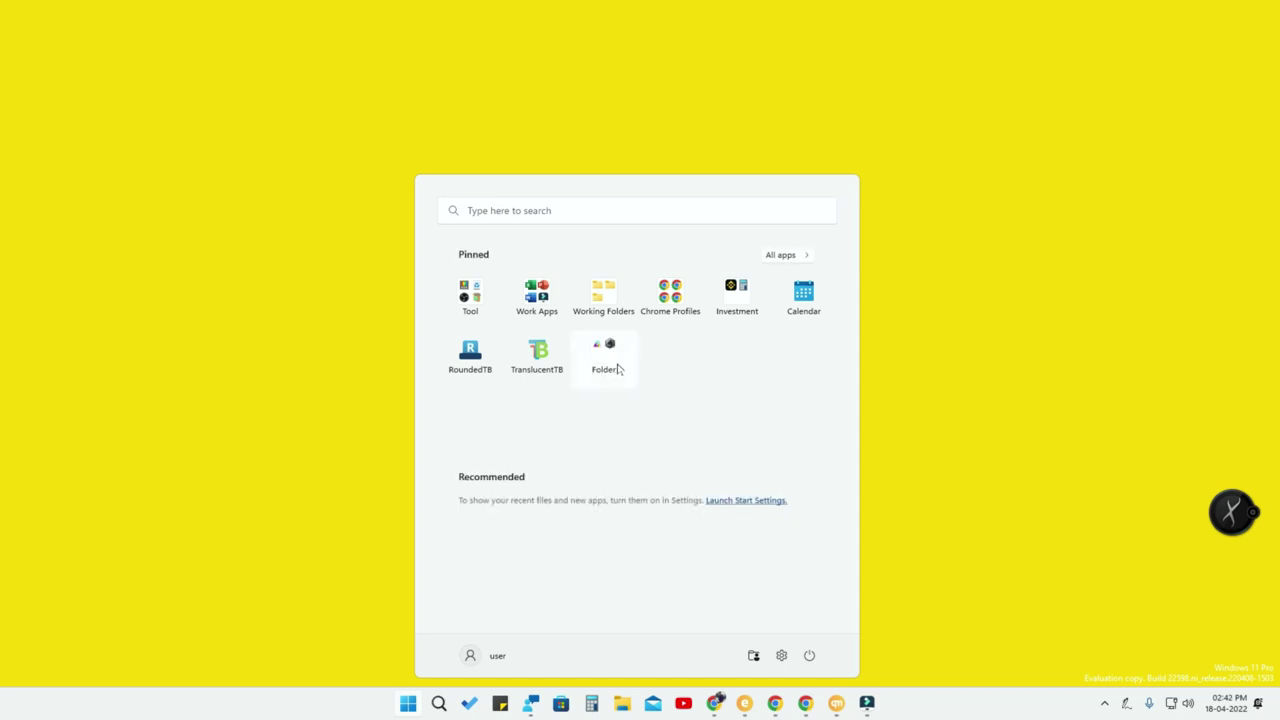
left_click_drag(523, 357, 603, 358)
left_click_drag(468, 356, 532, 360)
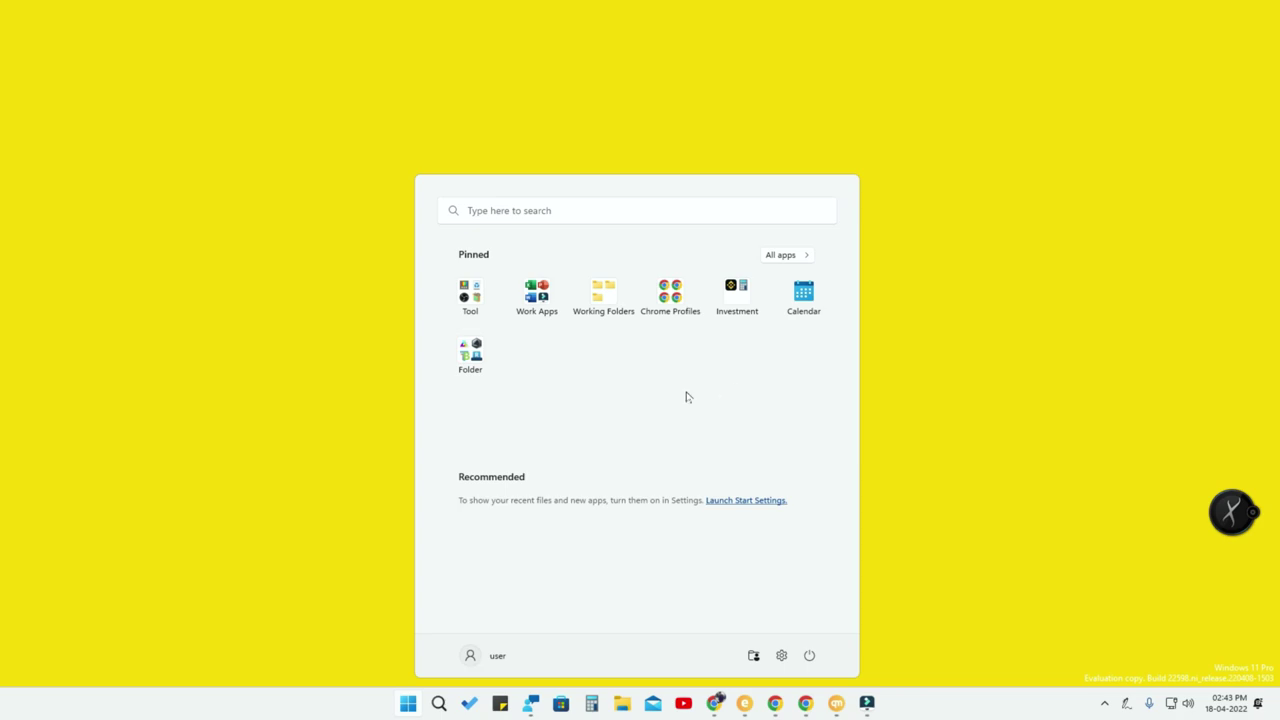
- Rename the new folder to 'Apps Group'
left_click(471, 358)
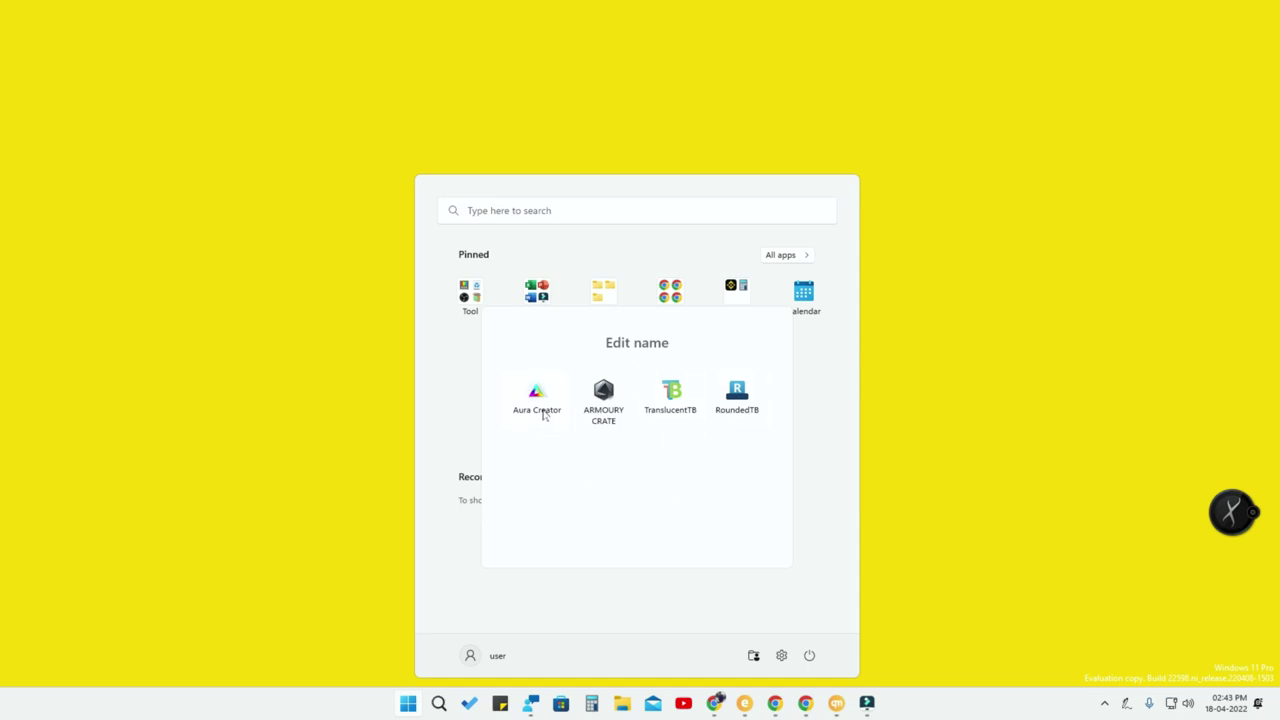
left_click(637, 342)
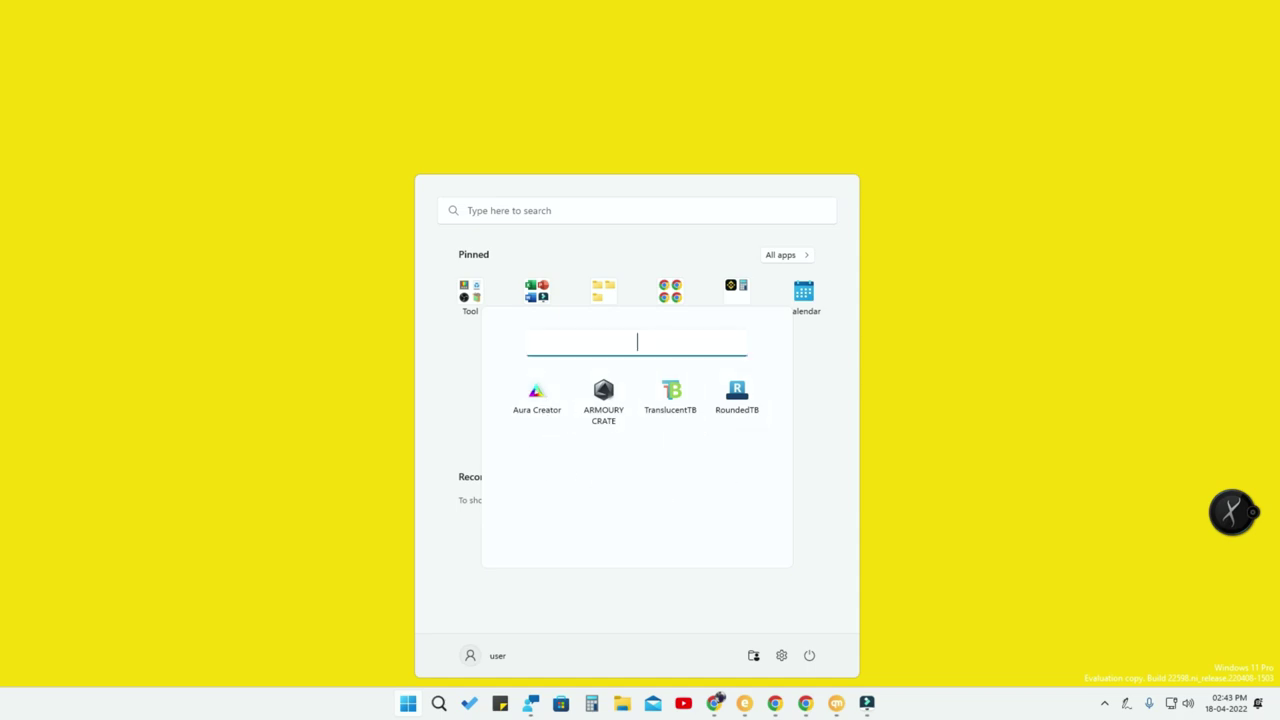
type("Apps Group")
key("Return")
- Pull ARMOURY CRATE out of Apps Group as its own pinned app
key("Escape")
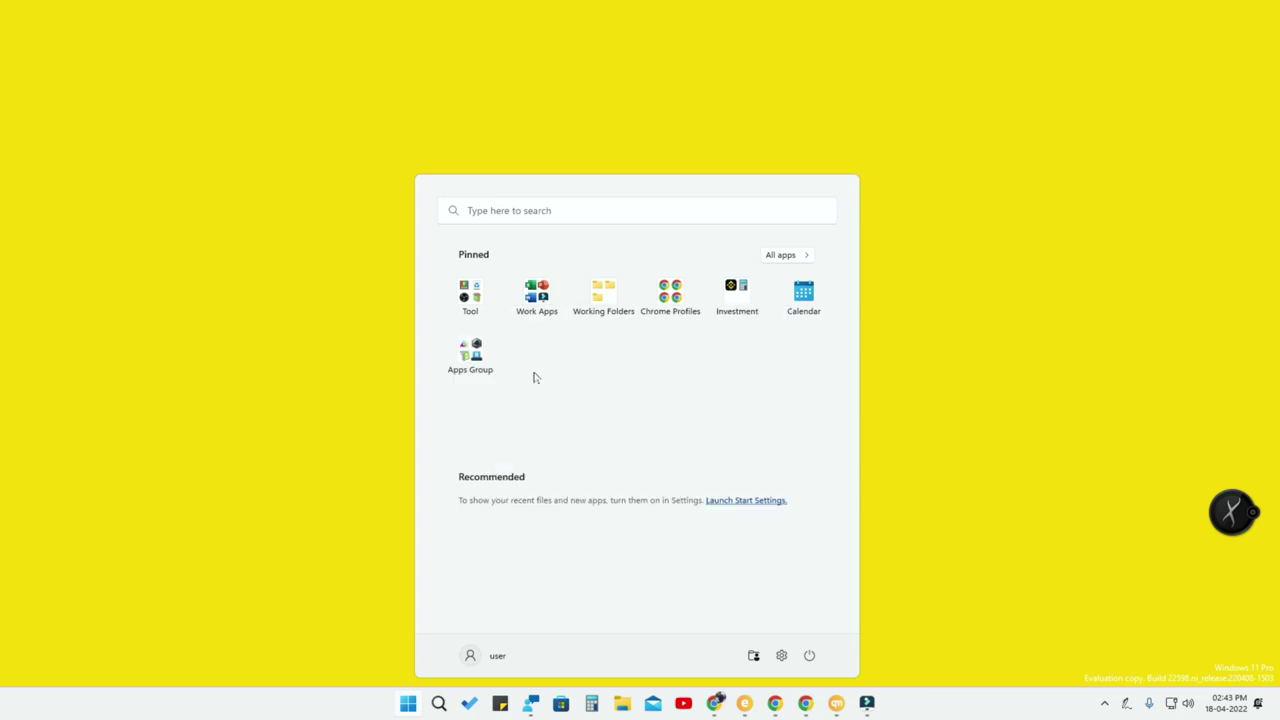
left_click(482, 352)
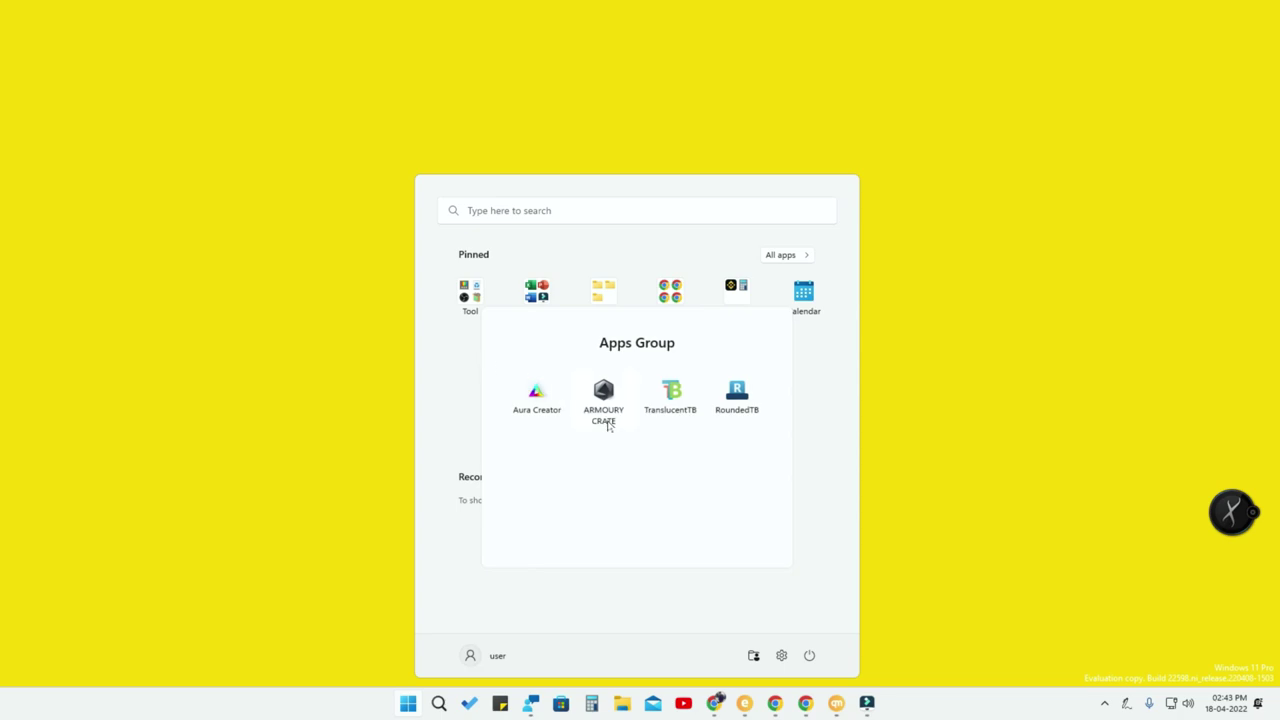
left_click_drag(601, 397, 815, 383)
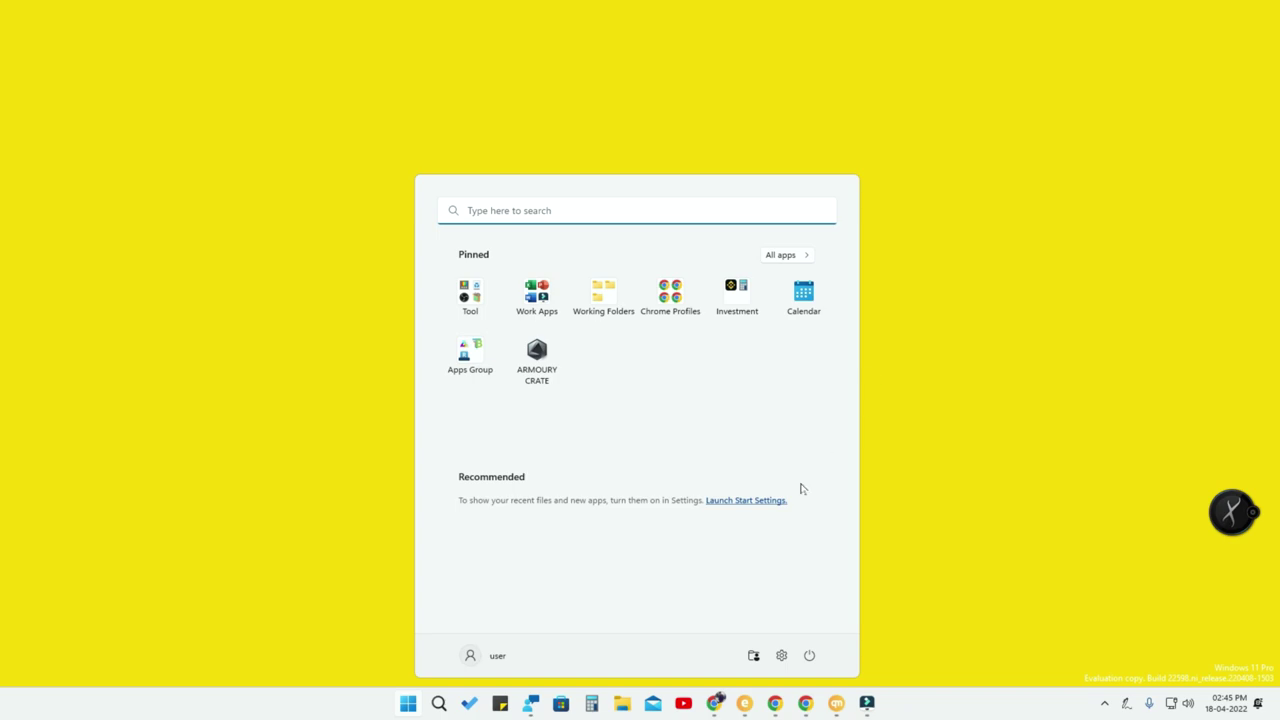
- In Start settings, try the More pins and Default layouts, then settle on More recommendations
left_click(727, 505)
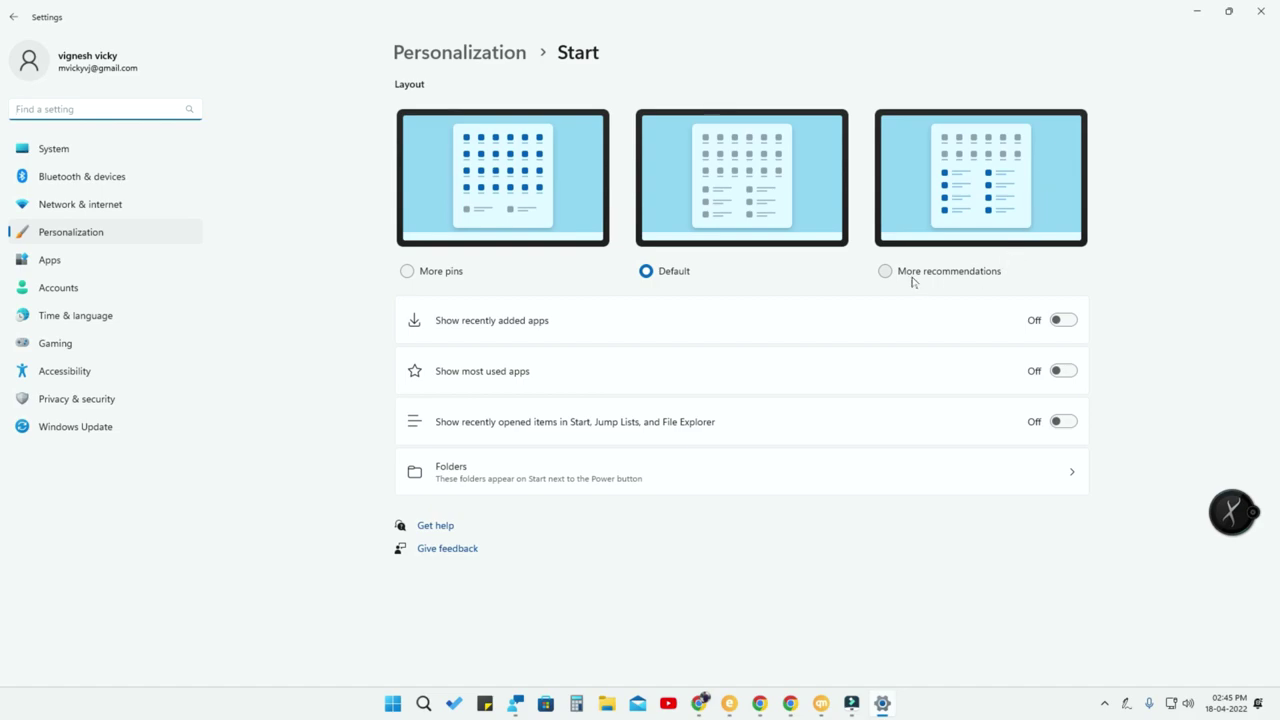
left_click(407, 272)
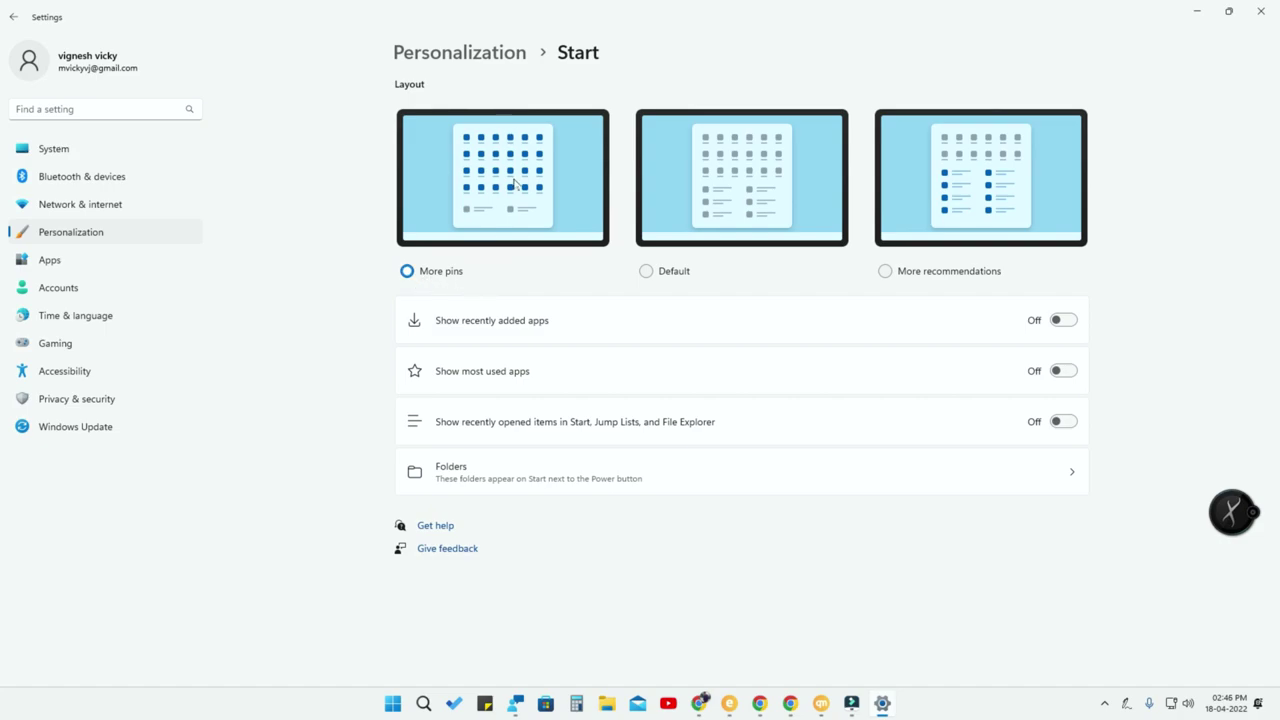
left_click(390, 704)
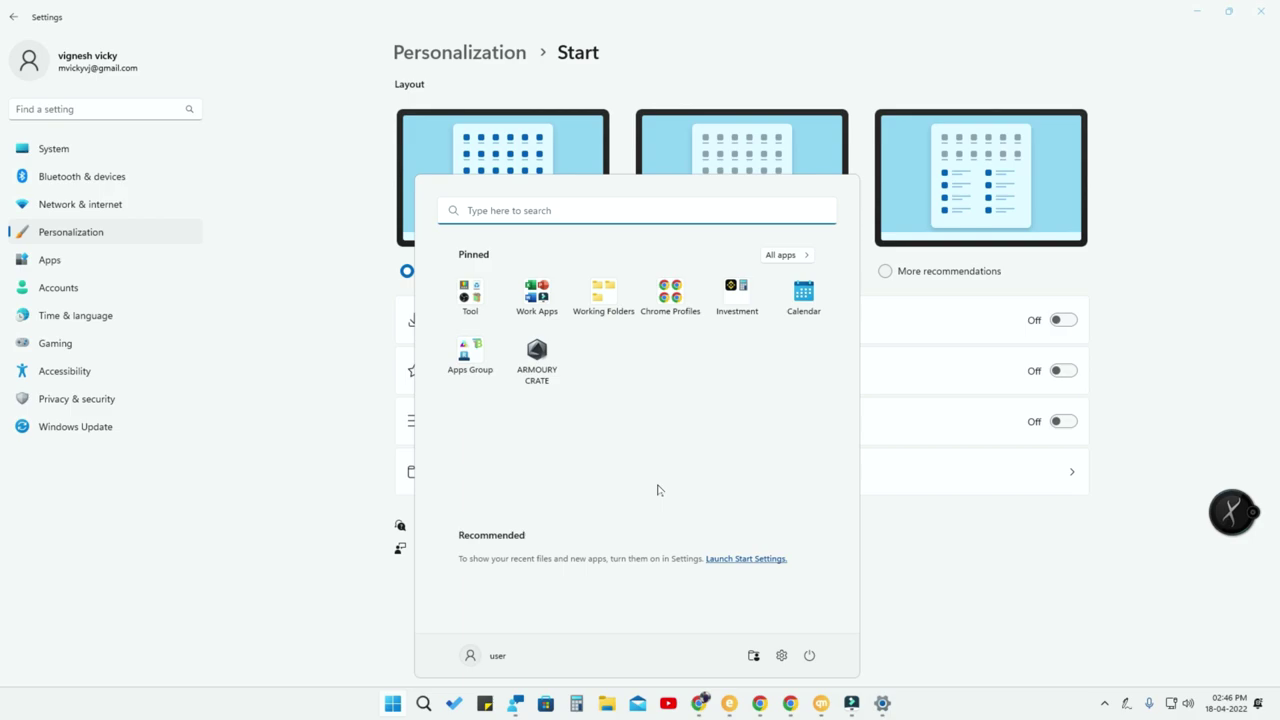
left_click(363, 189)
left_click(675, 280)
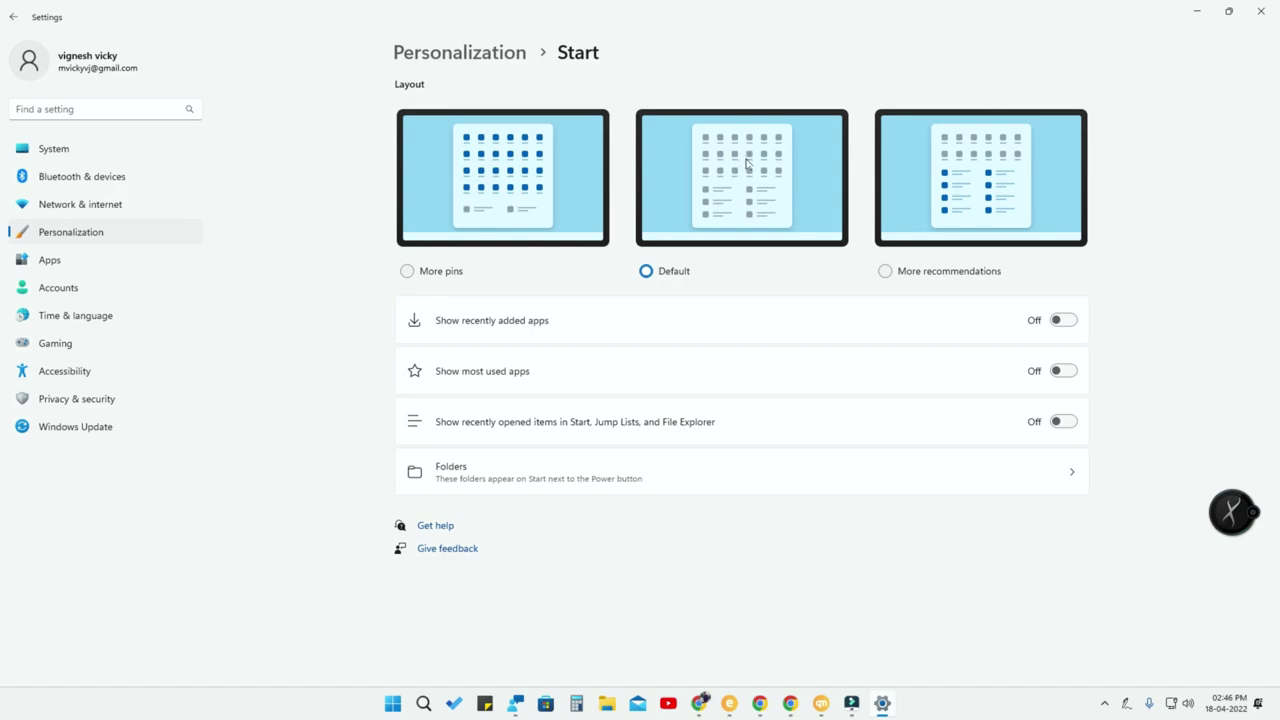
left_click(927, 277)
left_click(393, 704)
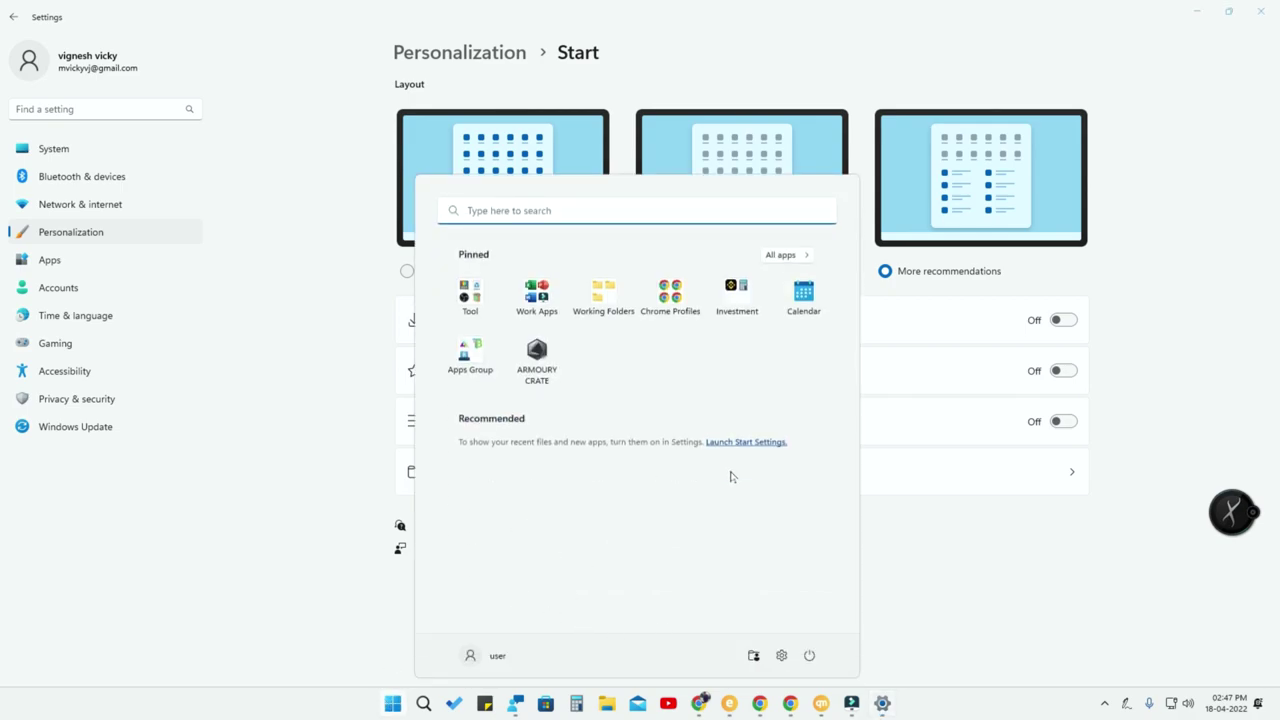
- Close Start and look at File Explorer's jump list of pinned locations
left_click(393, 703)
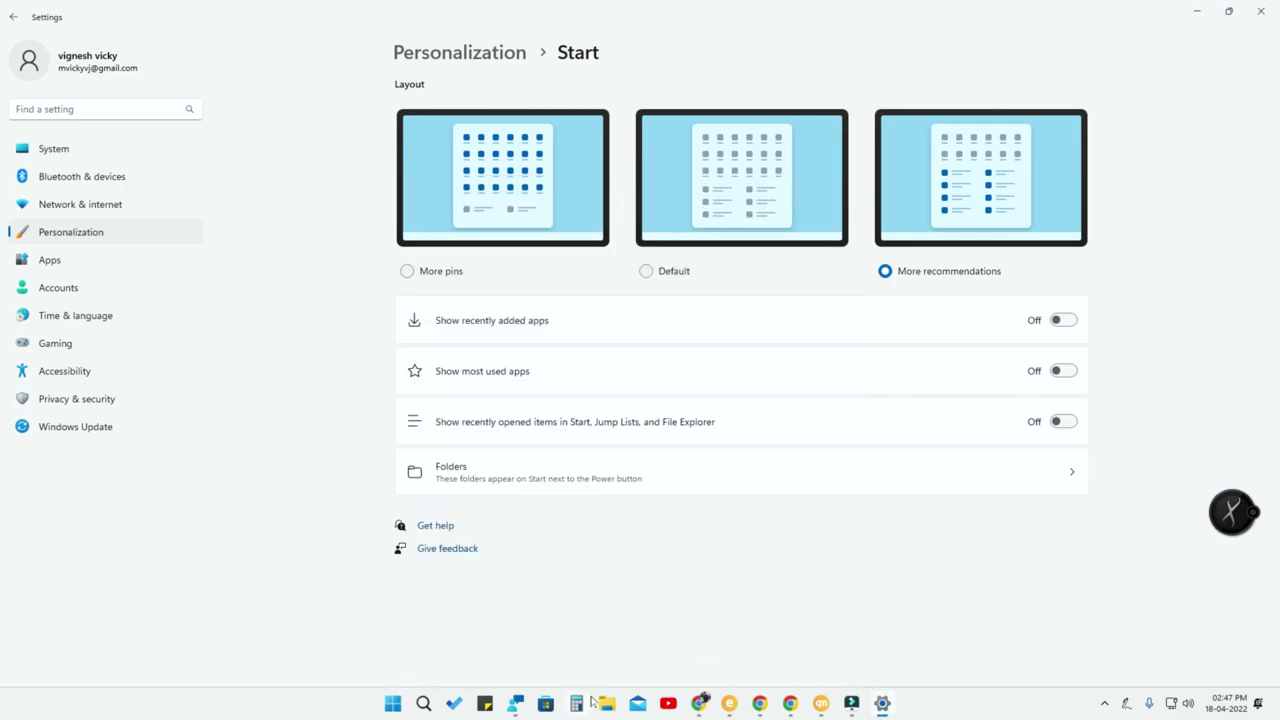
right_click(600, 709)
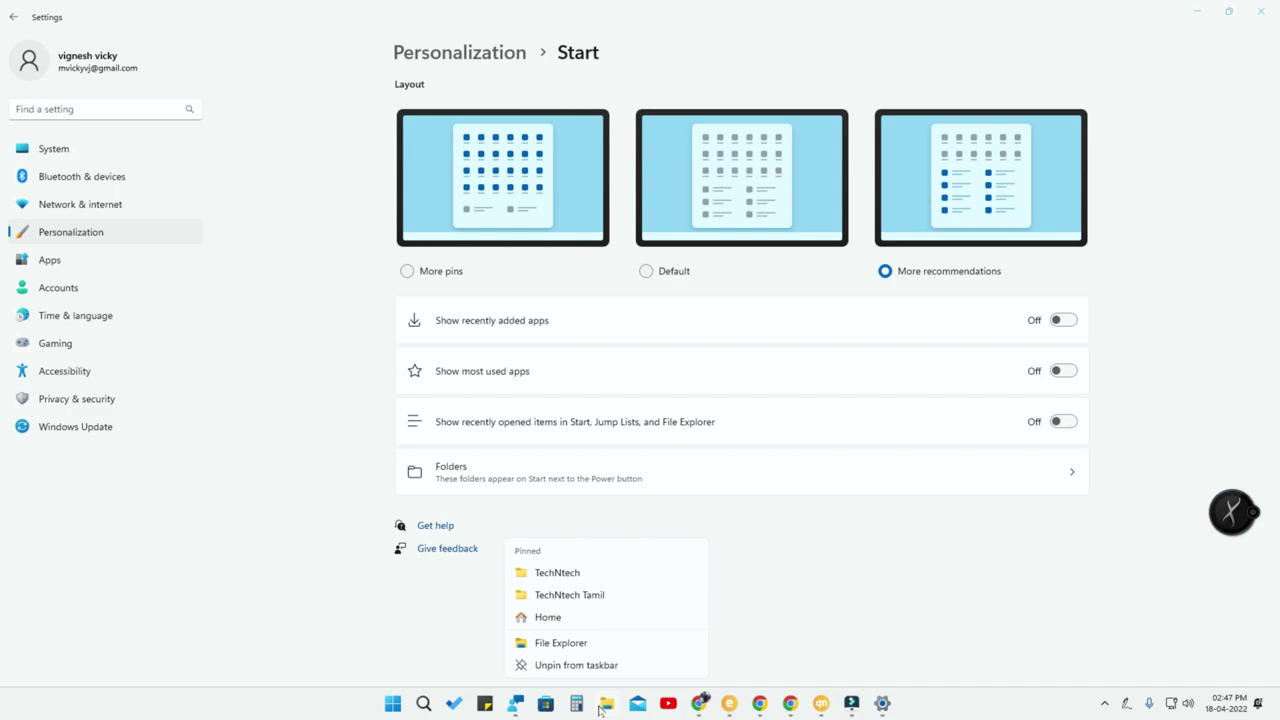
key("Escape")
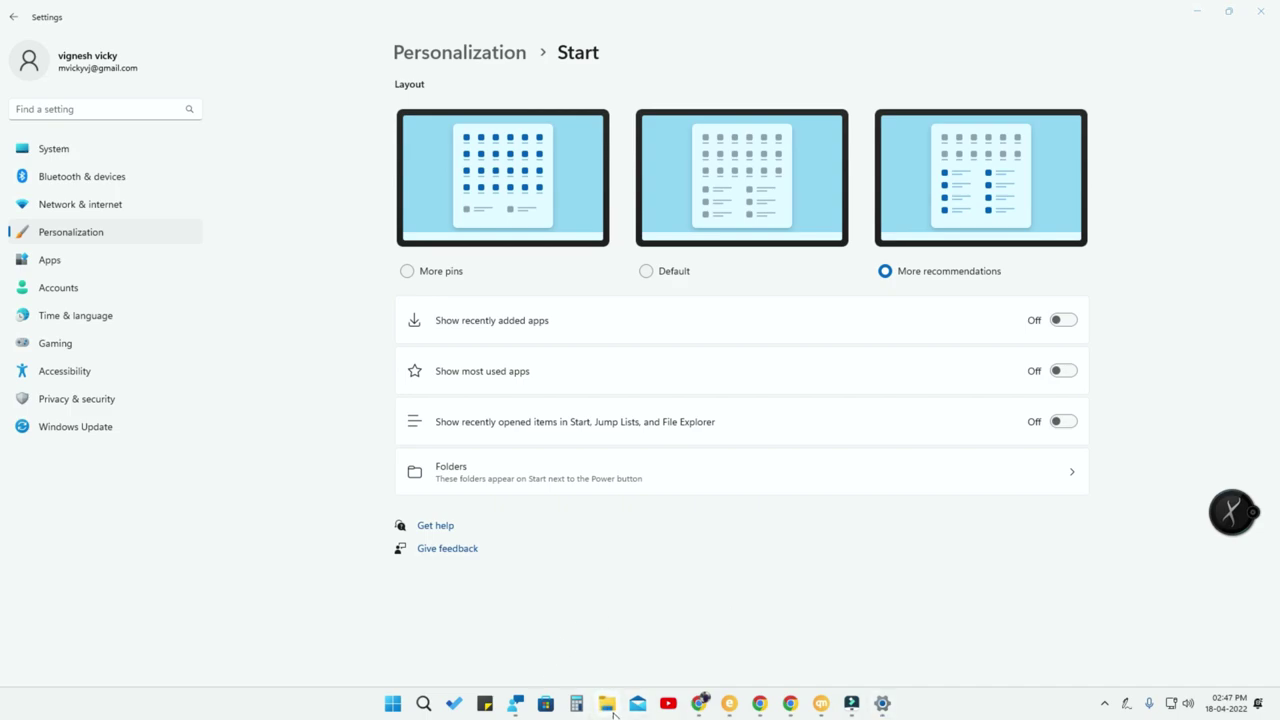
right_click(614, 713)
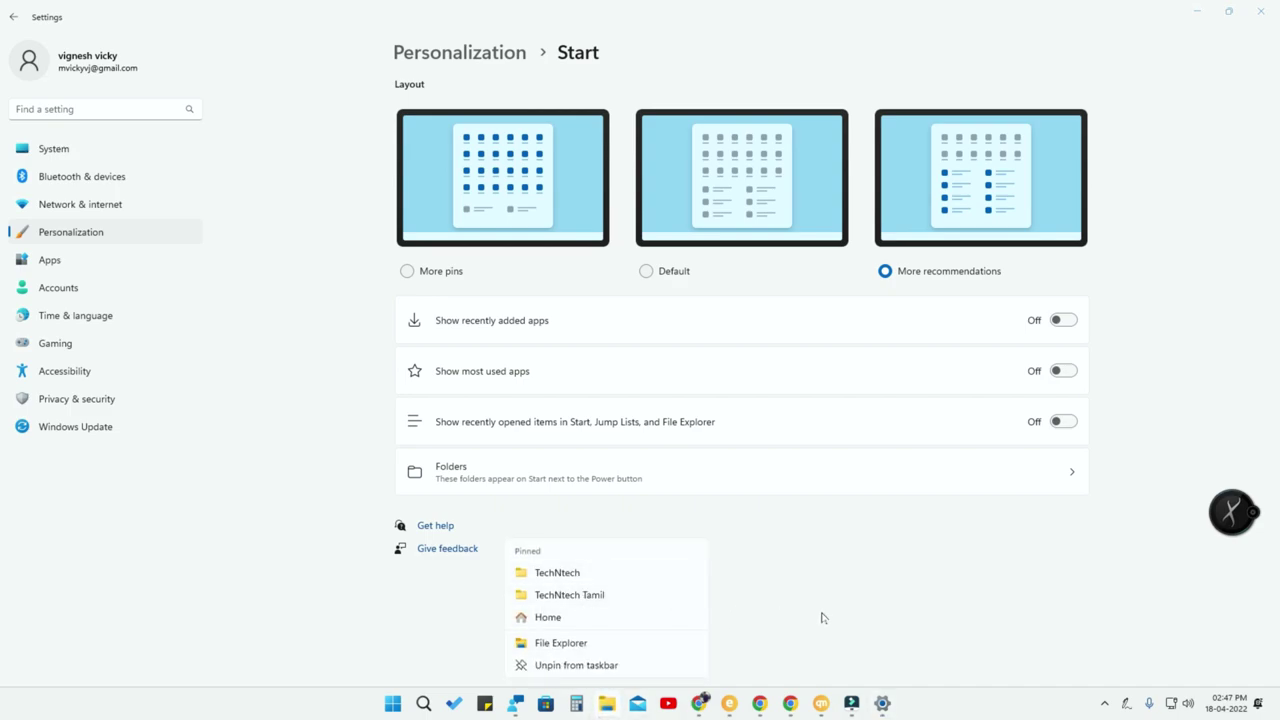
key("Escape")
- Turn on the Pictures shortcut in Start's Folders settings, confirm it by Power, then show the desktop
left_click(556, 489)
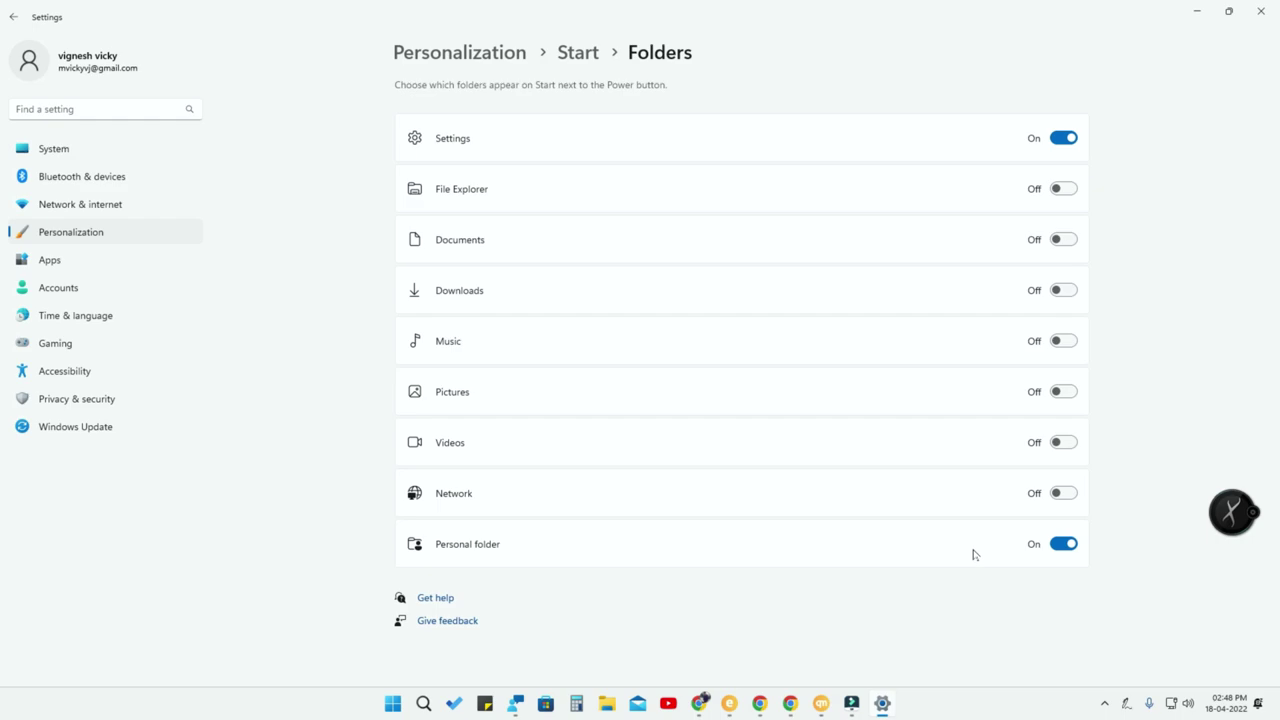
left_click(1060, 393)
left_click(393, 704)
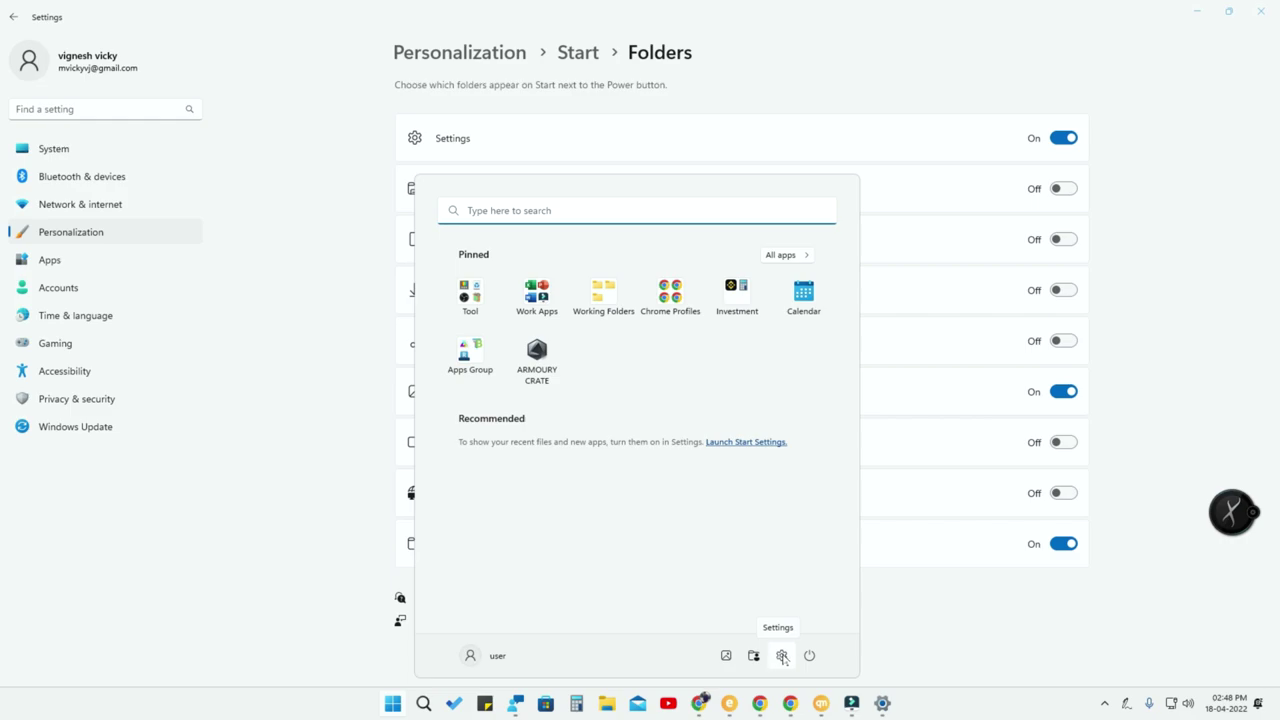
left_click(940, 620)
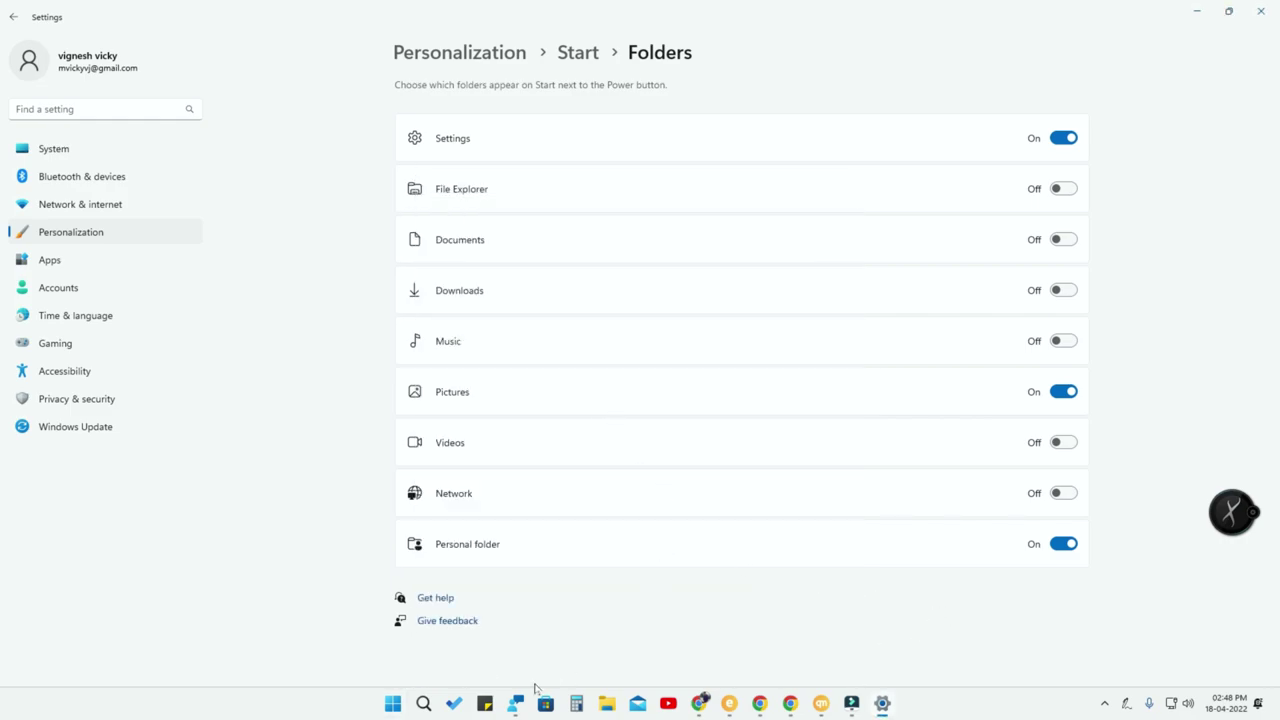
left_click(393, 703)
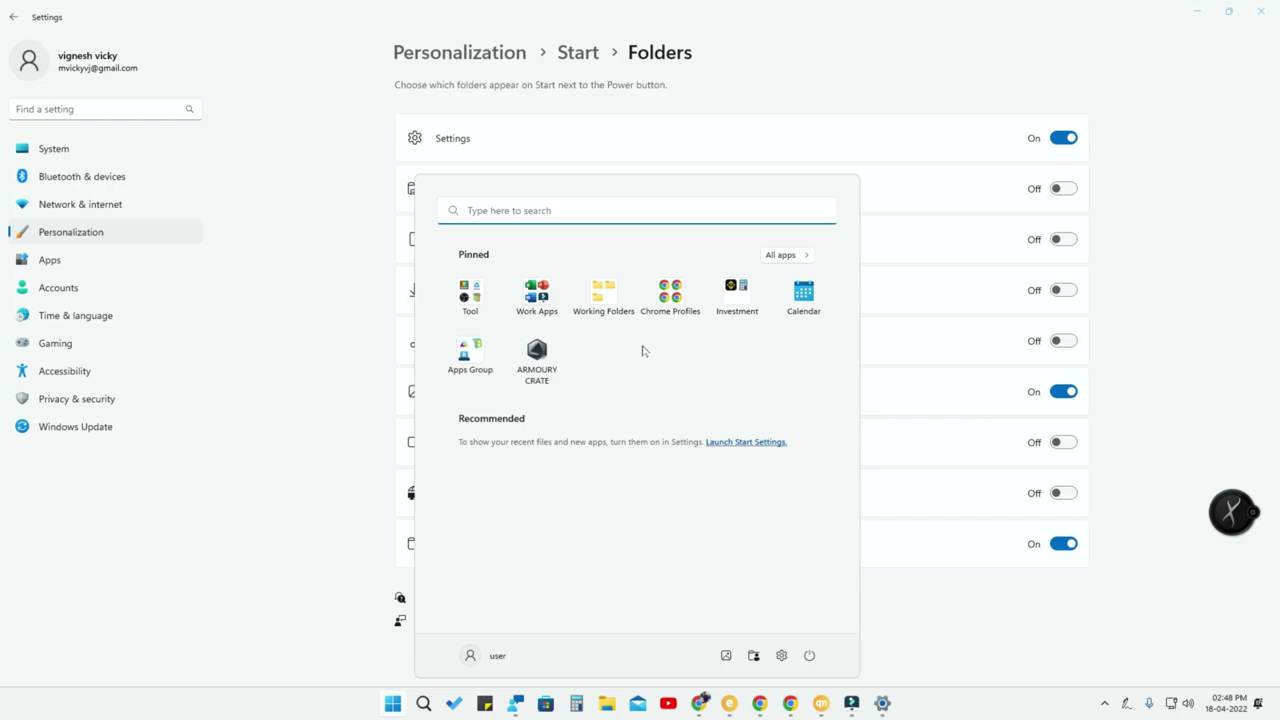
key("super")
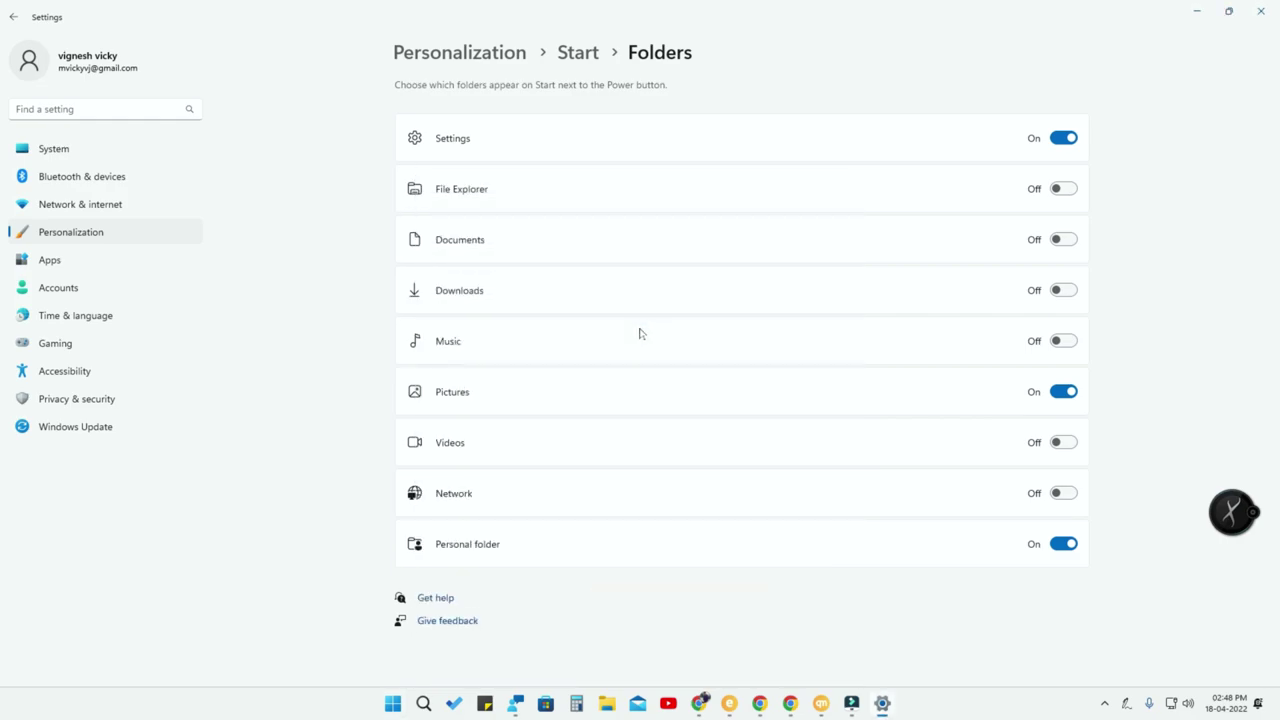
key("super+d")
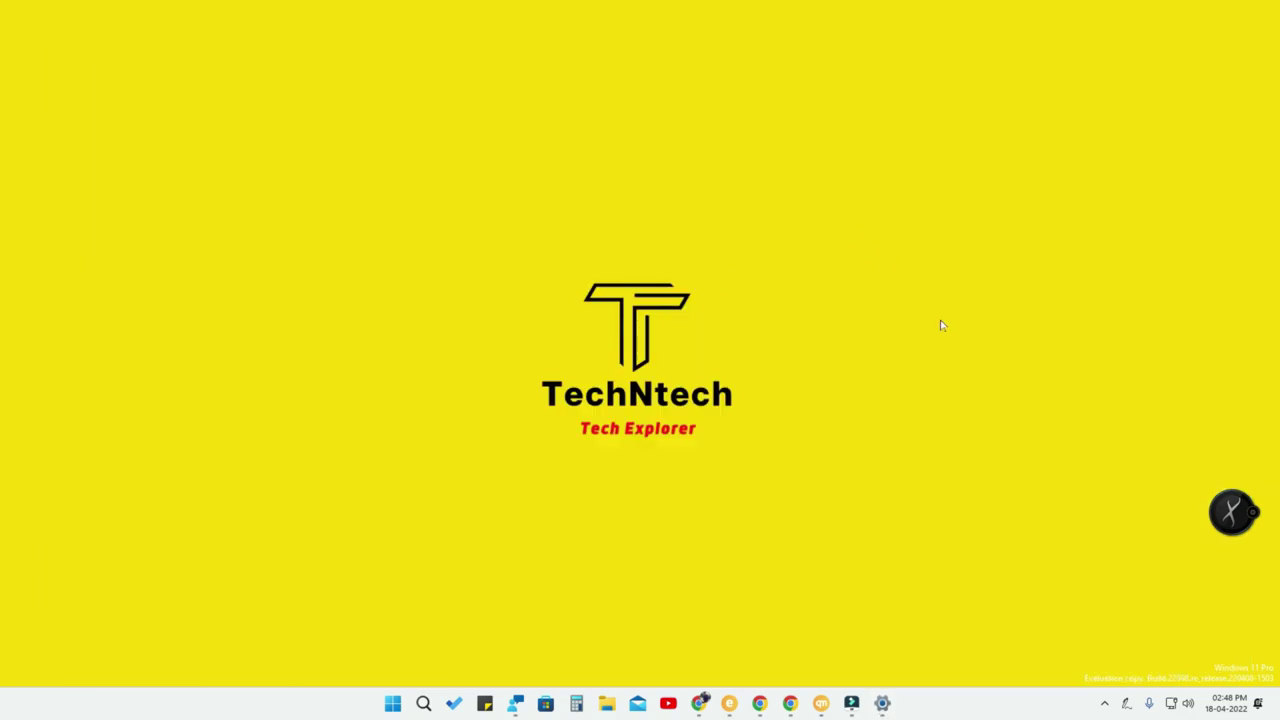